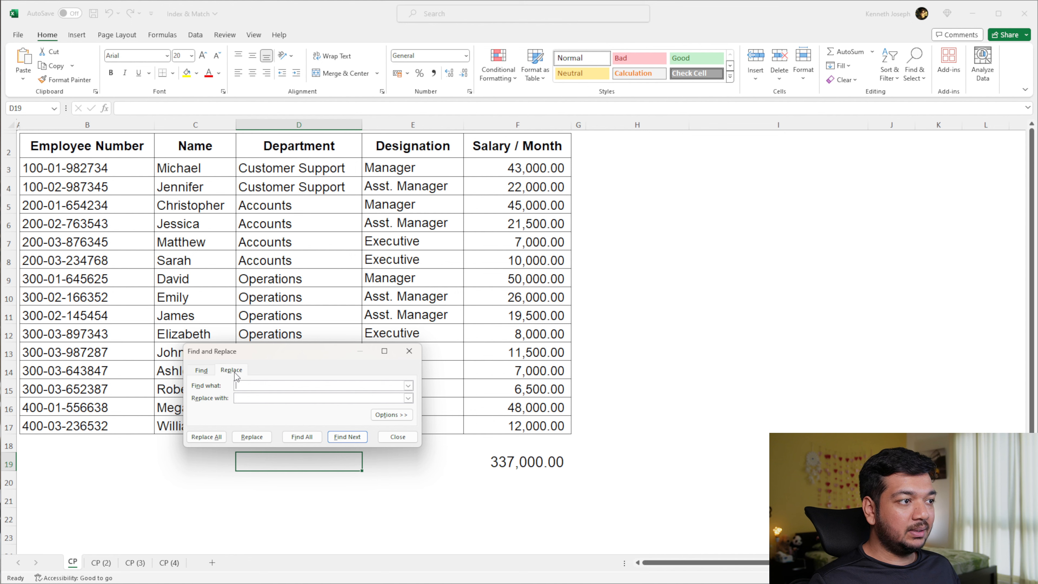
# View both the Find and the Replace modes of the Find and Replace dialog.
pyautogui.hotkey('ctrl', 'f')
pyautogui.click(206, 370)
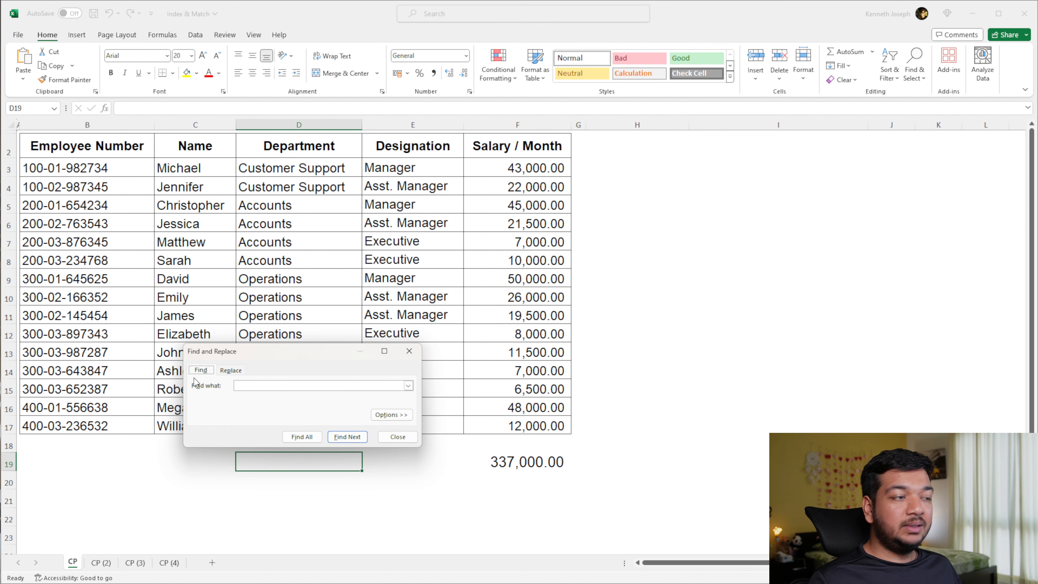
pyautogui.click(409, 351)
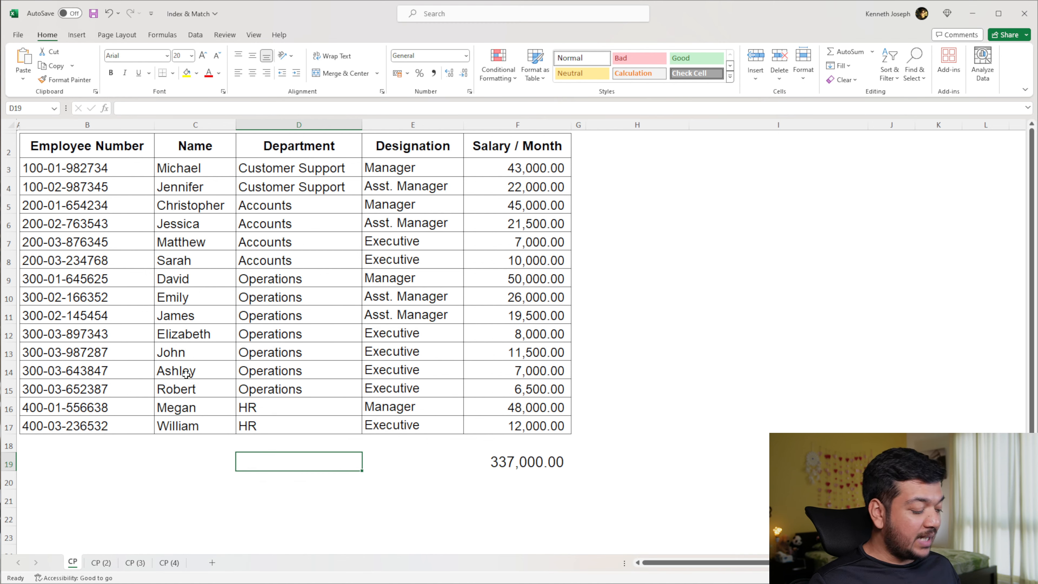
pyautogui.hotkey('ctrl', 'h')
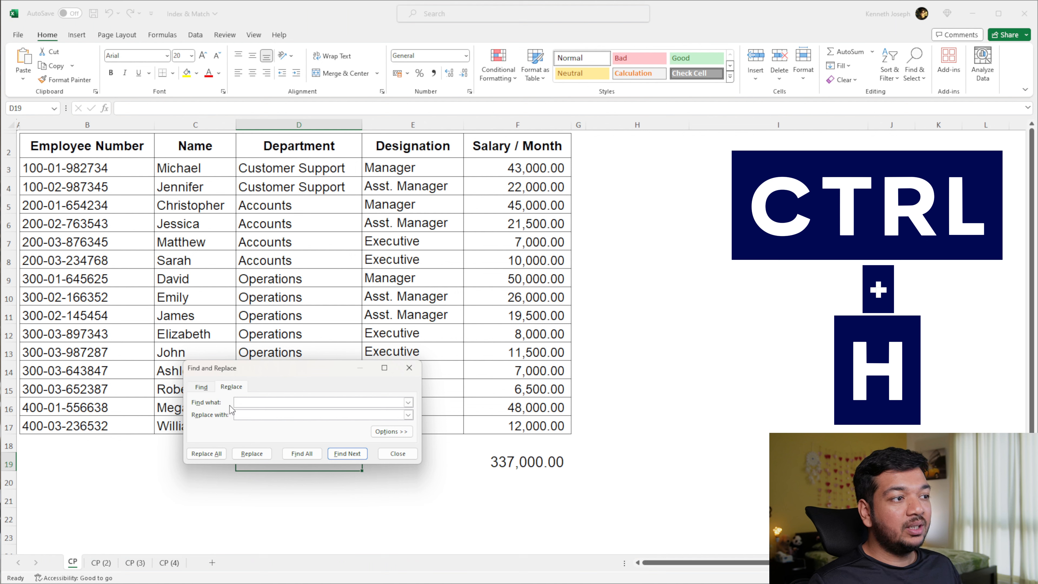
pyautogui.click(232, 387)
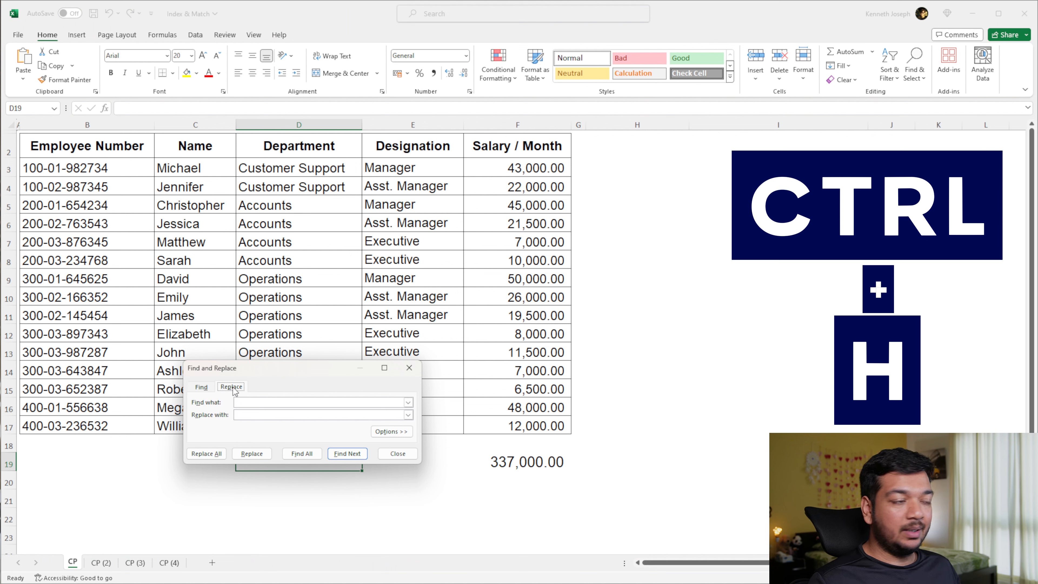
# Search the CP sheet for "operations" and step through the matching cells one by one.
pyautogui.hotkey('ctrl', 'f')
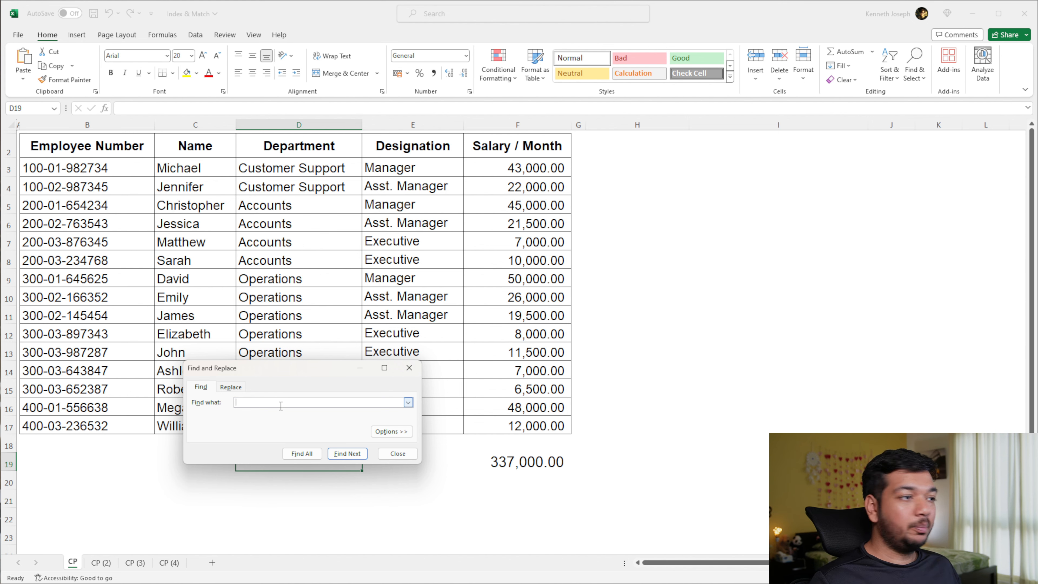
pyautogui.write('ope')
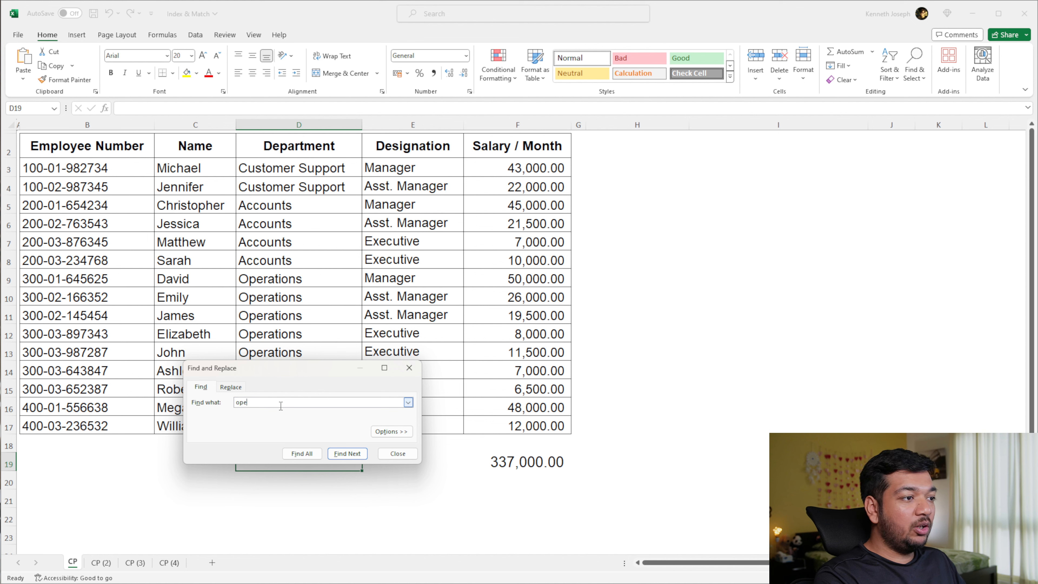
pyautogui.write('rations')
pyautogui.click(347, 453)
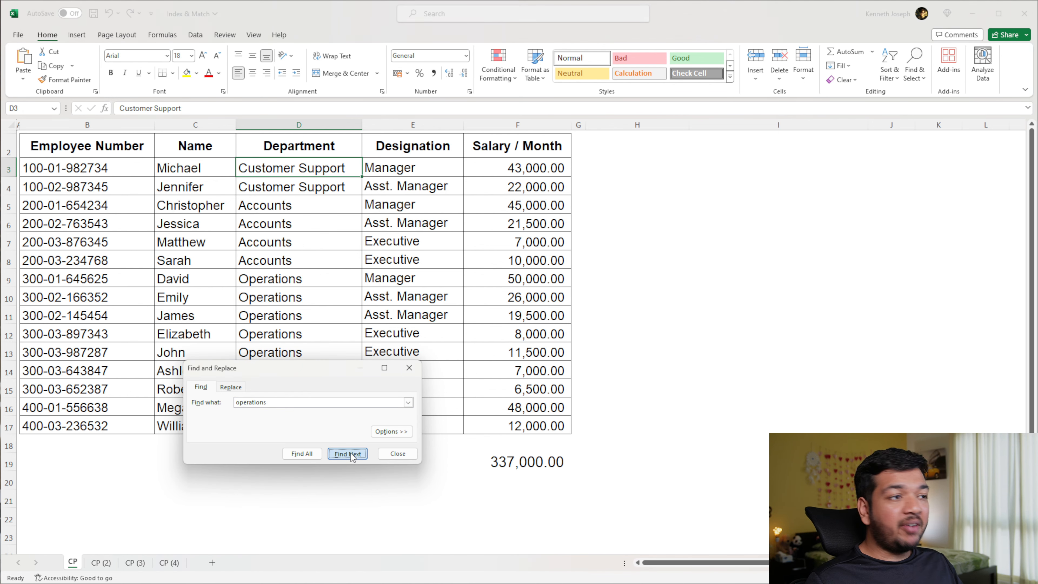
pyautogui.click(351, 453)
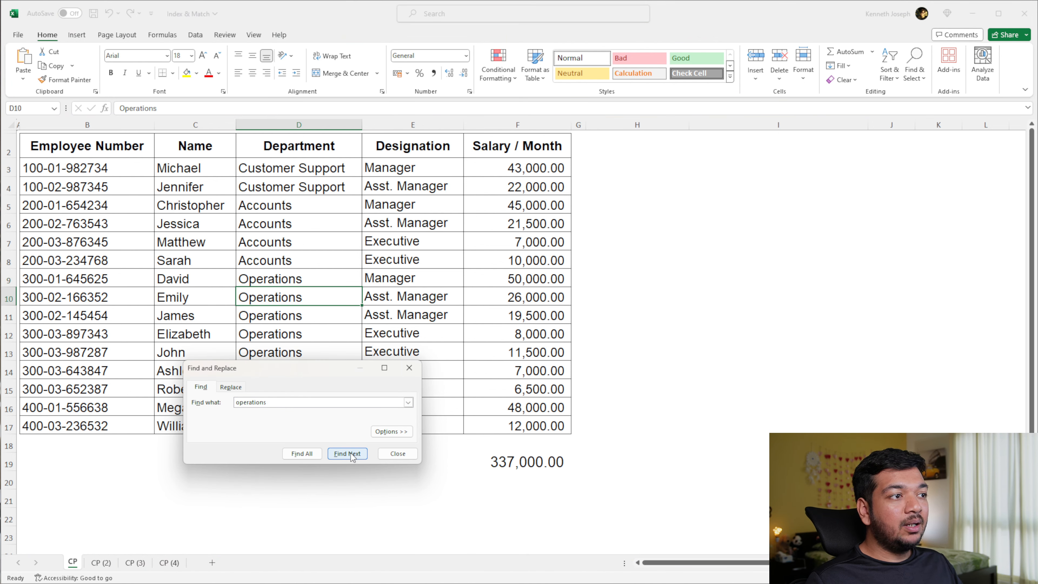
pyautogui.click(351, 452)
pyautogui.click(351, 453)
pyautogui.click(351, 453)
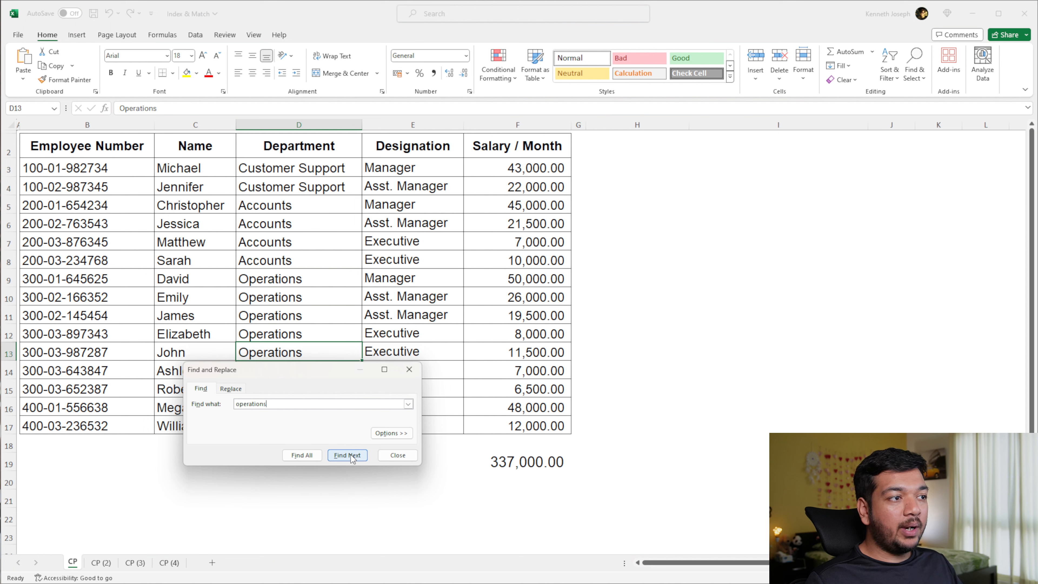
pyautogui.click(350, 454)
pyautogui.click(350, 473)
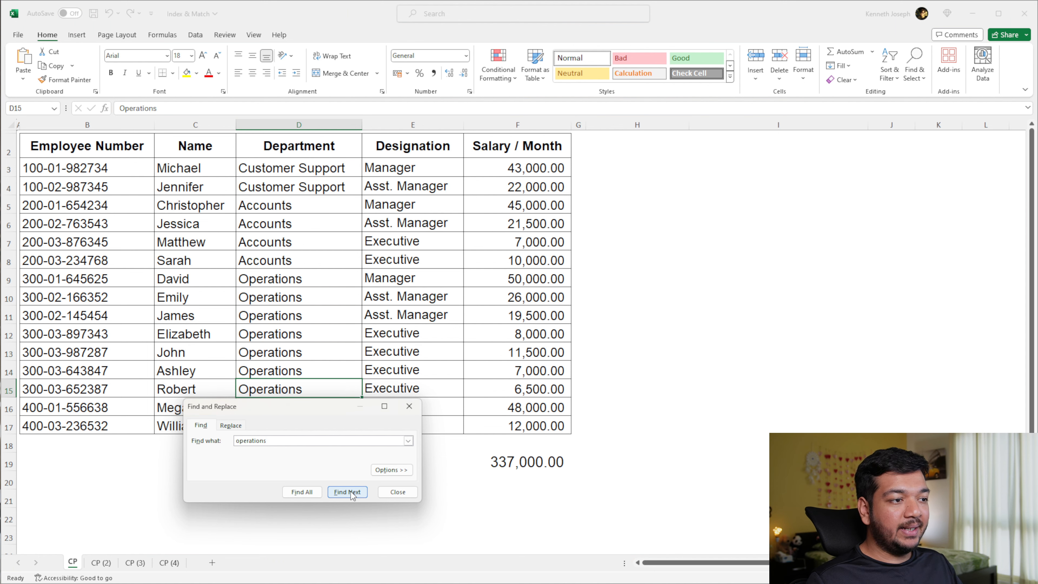
pyautogui.click(350, 491)
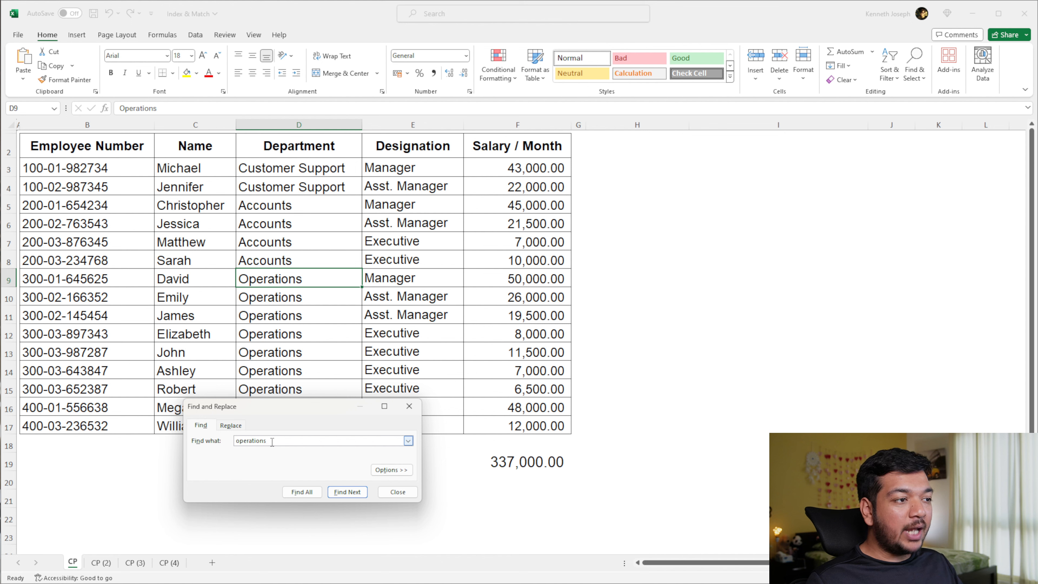
# Shorten the search term to "oper" and step through the matching Department cells.
pyautogui.moveTo(272, 442); pyautogui.dragTo(251, 440)
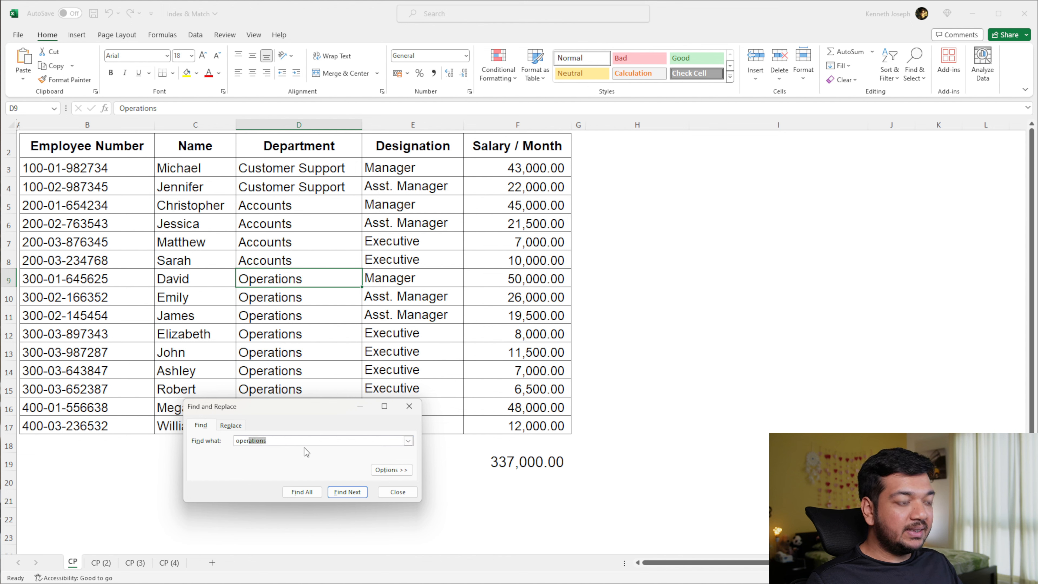
pyautogui.press('BackSpace')
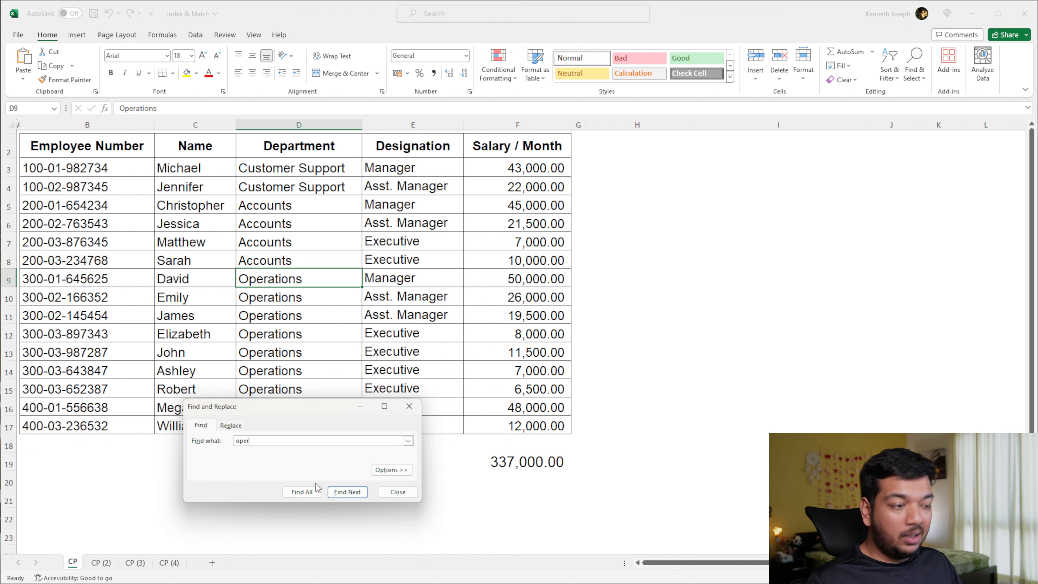
pyautogui.click(353, 495)
pyautogui.click(355, 492)
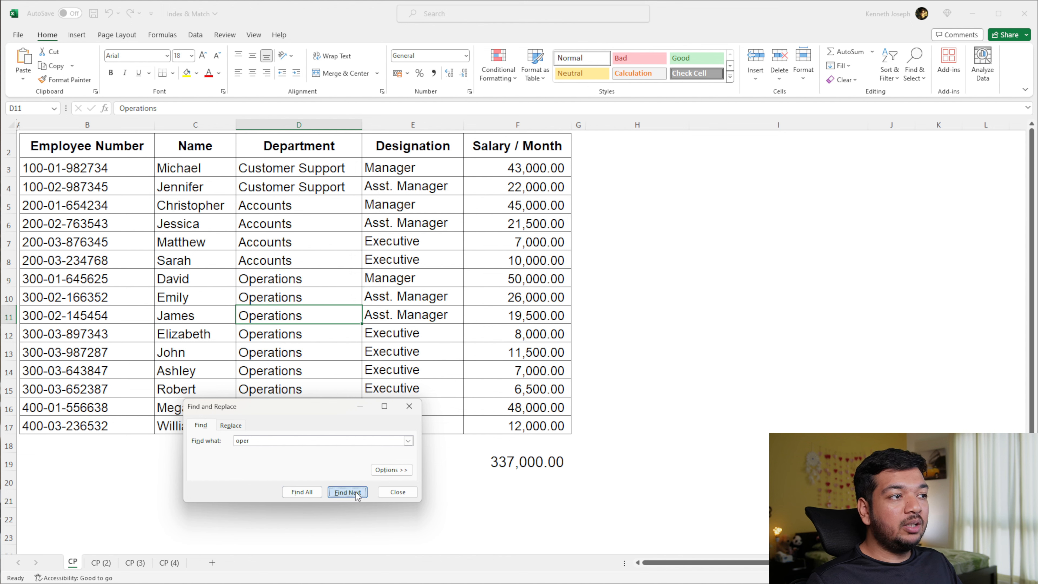
pyautogui.click(356, 492)
pyautogui.click(355, 493)
pyautogui.click(355, 492)
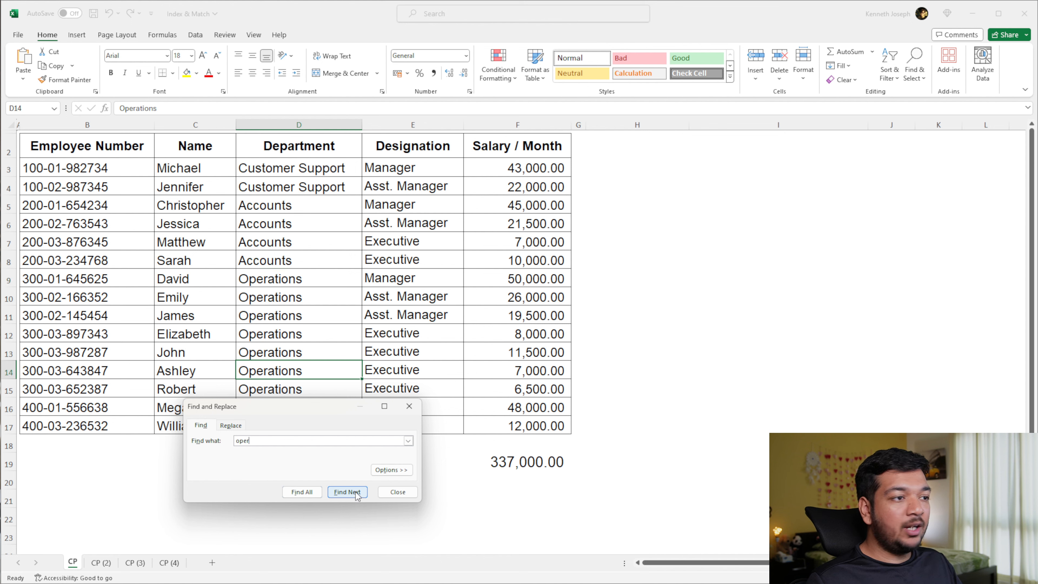
pyautogui.click(355, 493)
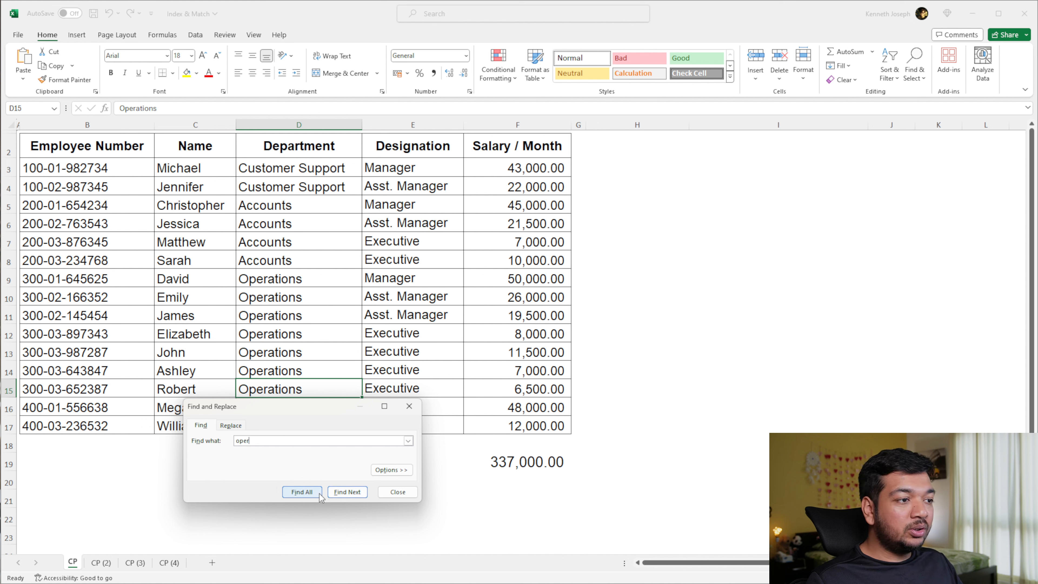
# List all matches for "oper", enlarge the dialog and move it aside, and jump to the matches in D11, D13 and D14.
pyautogui.click(303, 492)
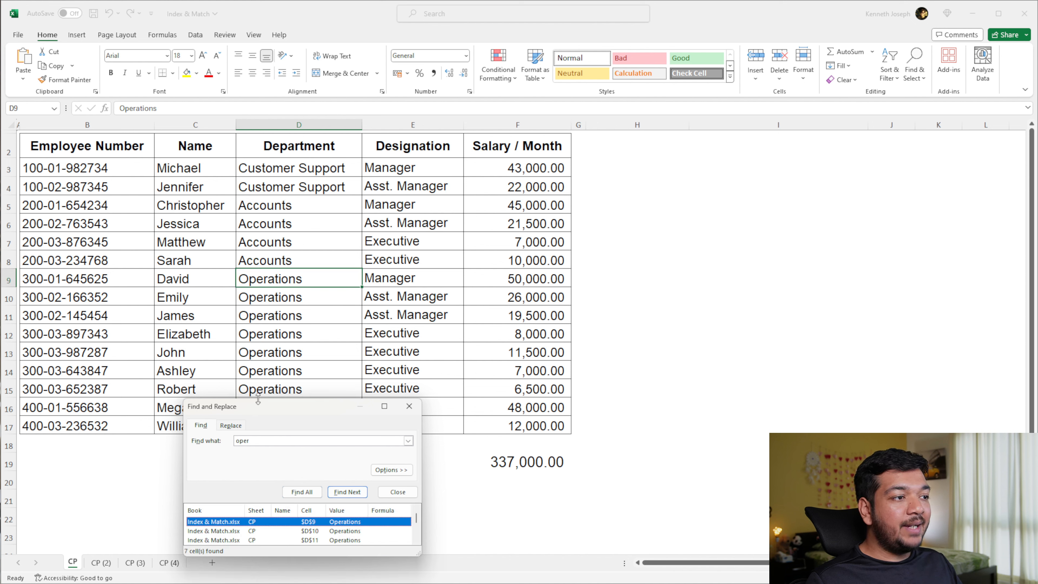
pyautogui.moveTo(259, 399); pyautogui.dragTo(259, 215)
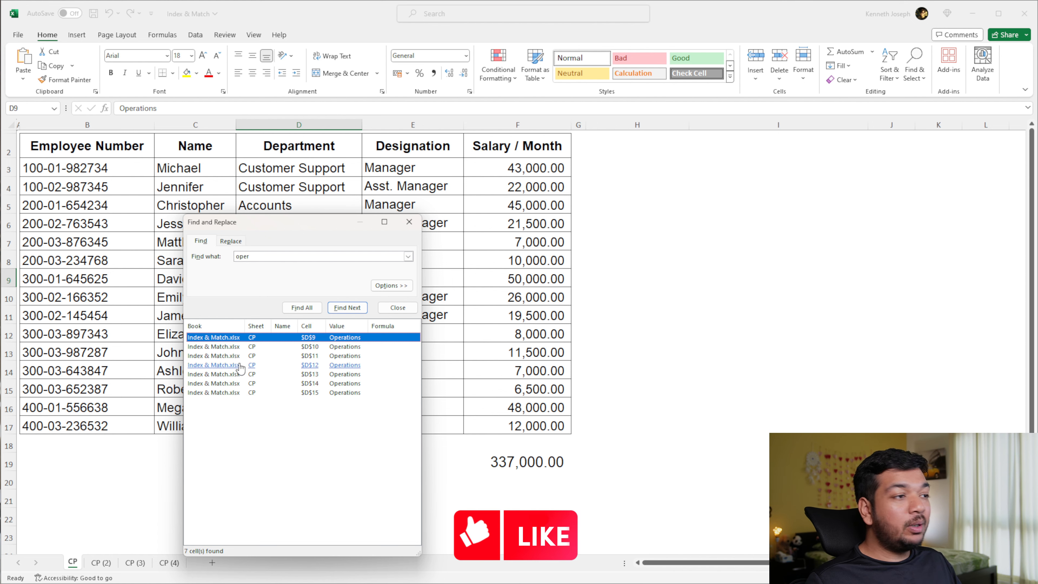
pyautogui.moveTo(270, 221); pyautogui.dragTo(454, 222)
pyautogui.click(416, 356)
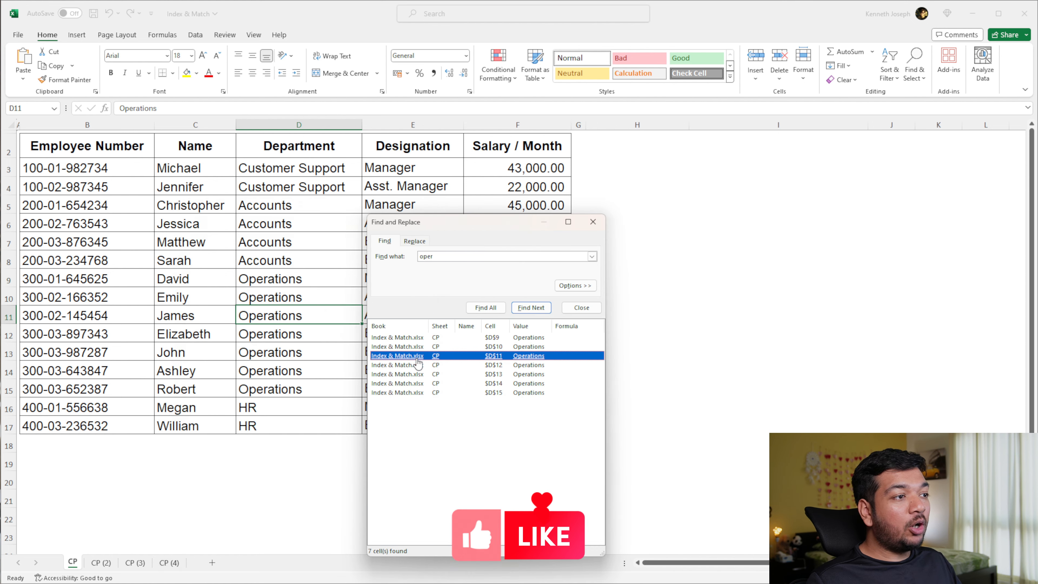
pyautogui.click(412, 373)
pyautogui.click(409, 384)
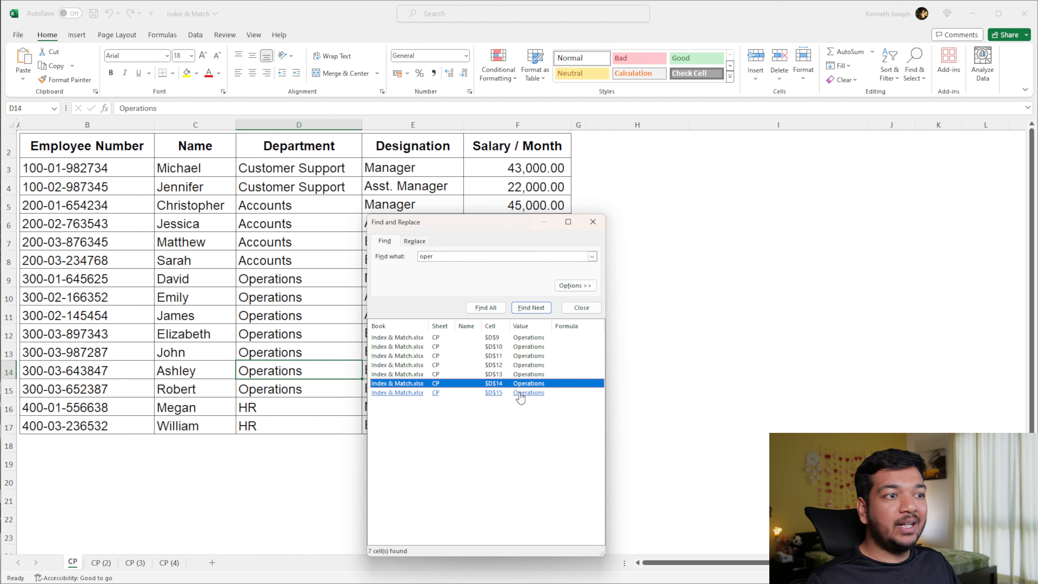
# Append "abc" to the department in cell D14 so it reads "Operations abc".
pyautogui.doubleClick(329, 371)
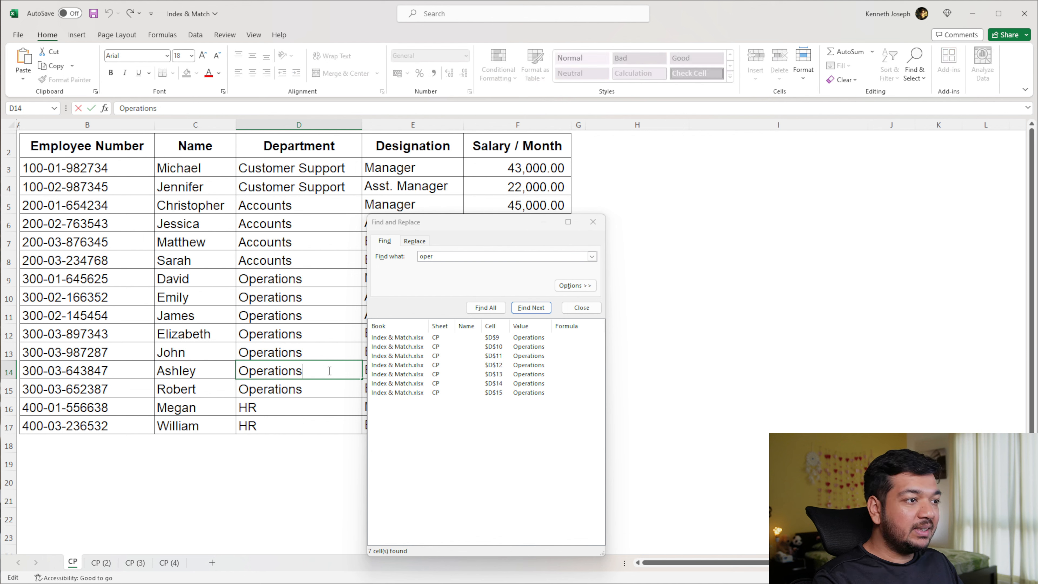
pyautogui.write('abc')
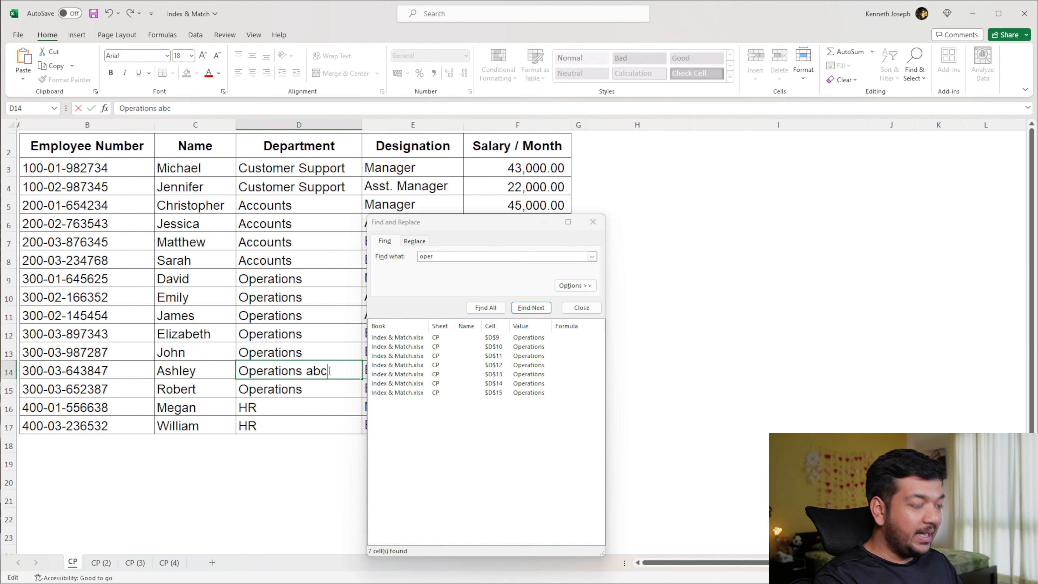
pyautogui.press('Return')
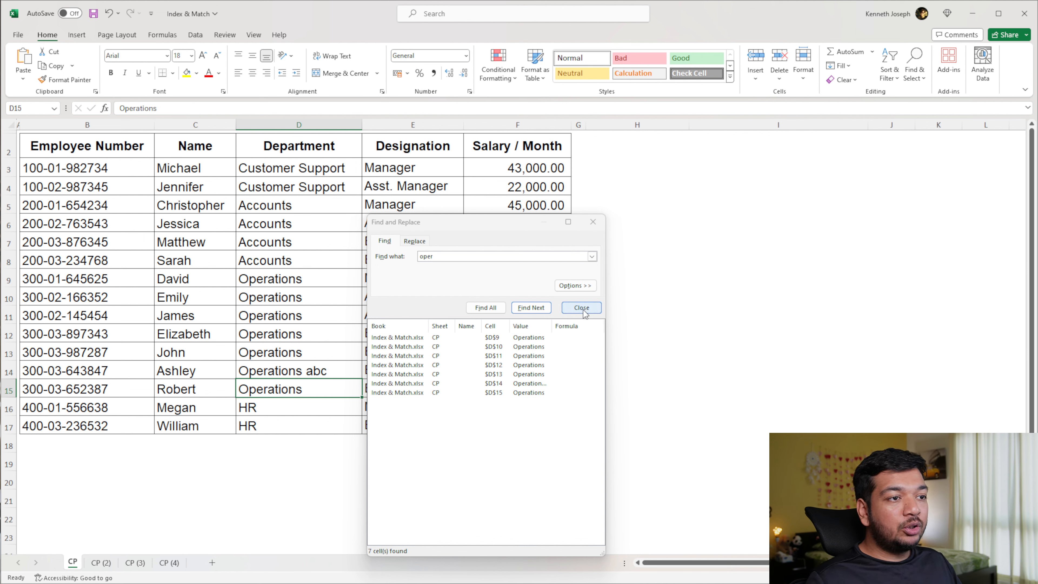
# Widen the Value column of the search results and jump to the matches in D9, D10, D11 and D14.
pyautogui.moveTo(552, 326); pyautogui.dragTo(578, 323)
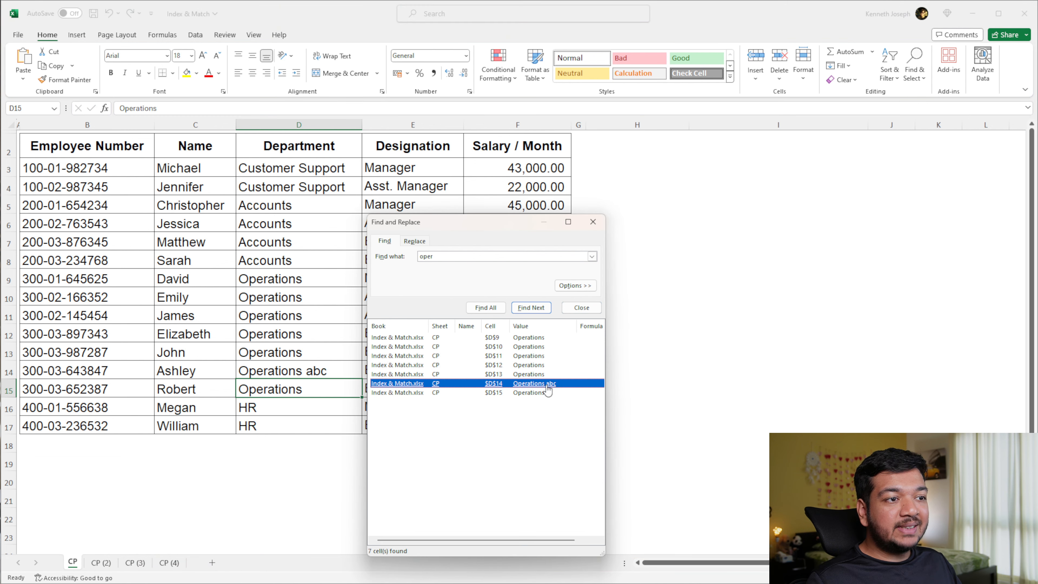
pyautogui.click(394, 338)
pyautogui.click(395, 346)
pyautogui.click(397, 355)
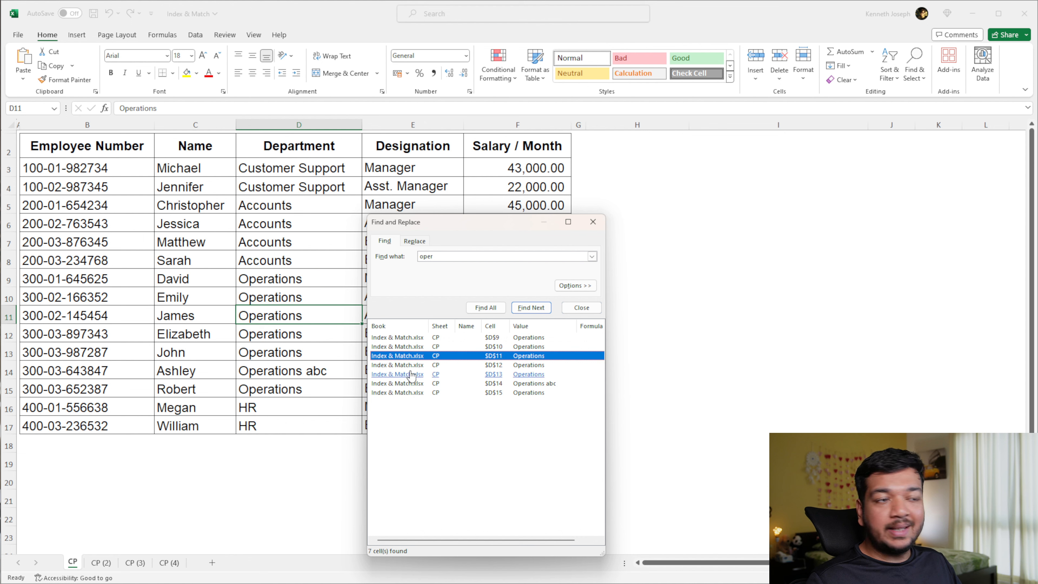
pyautogui.click(541, 385)
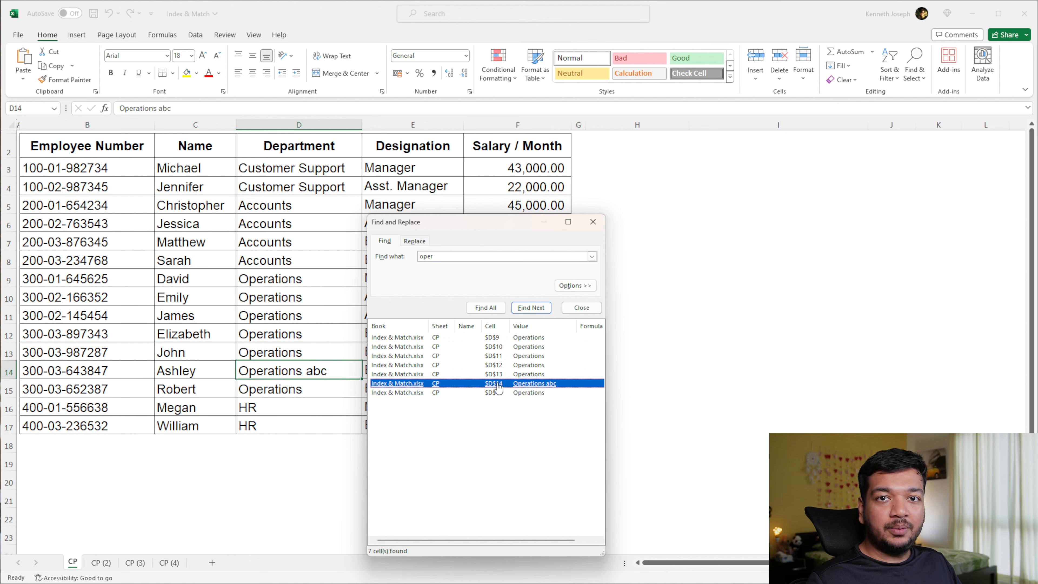
# Reuse the earlier search term "operations" from the search history and find its next matches.
pyautogui.press('Tab')
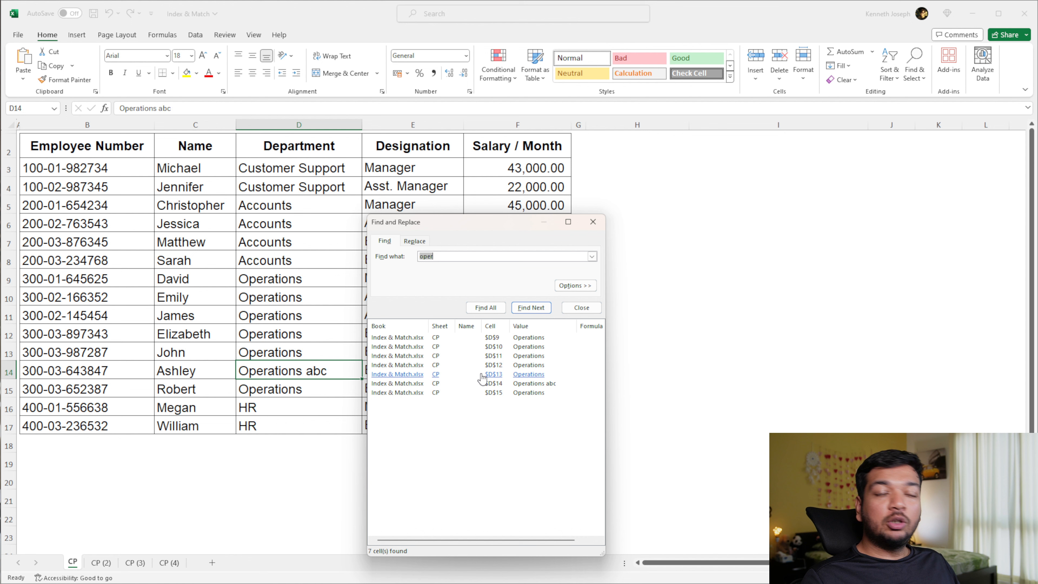
pyautogui.click(594, 260)
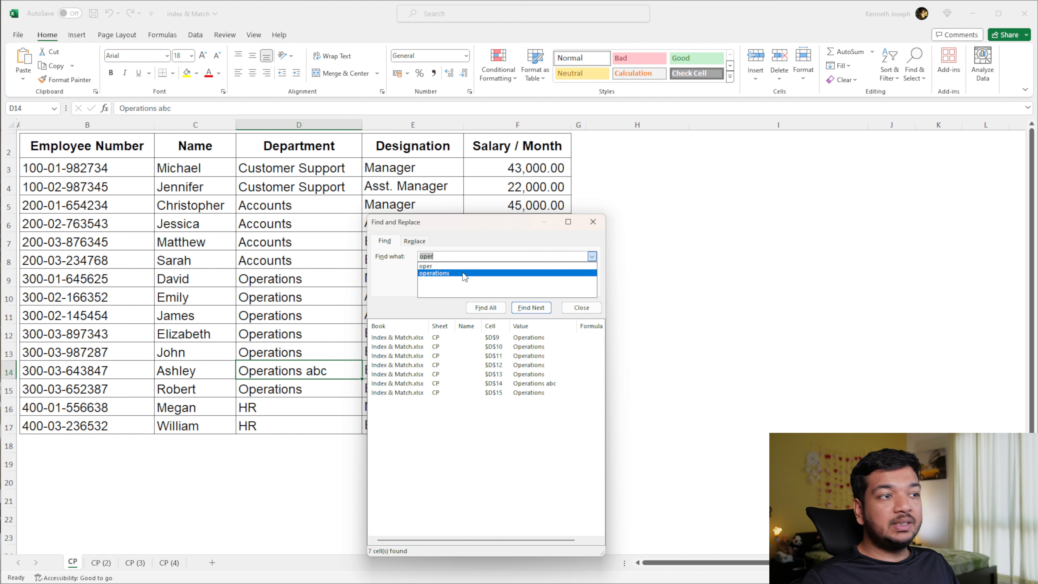
pyautogui.click(429, 272)
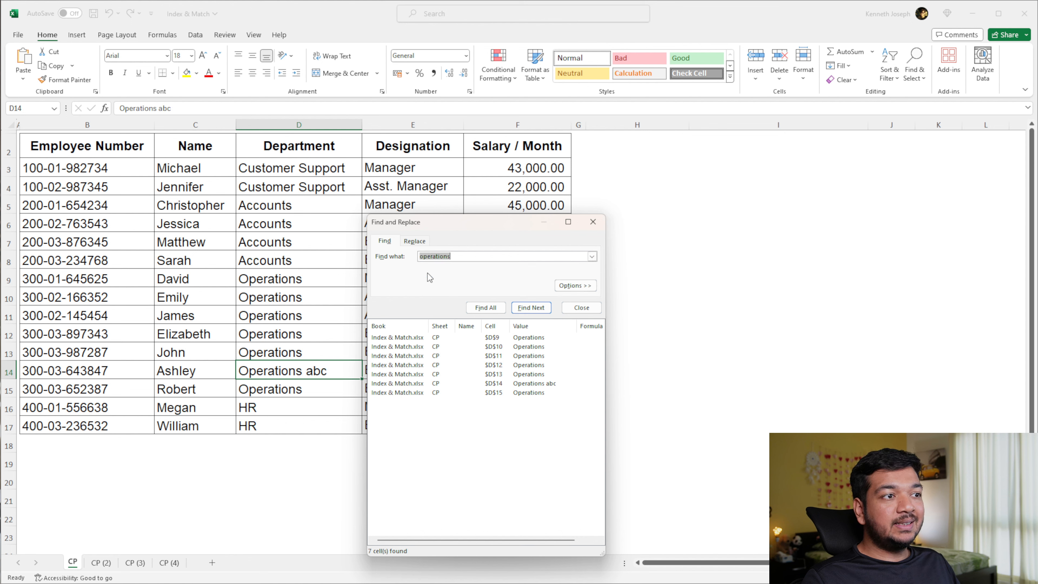
pyautogui.click(531, 308)
pyautogui.click(531, 308)
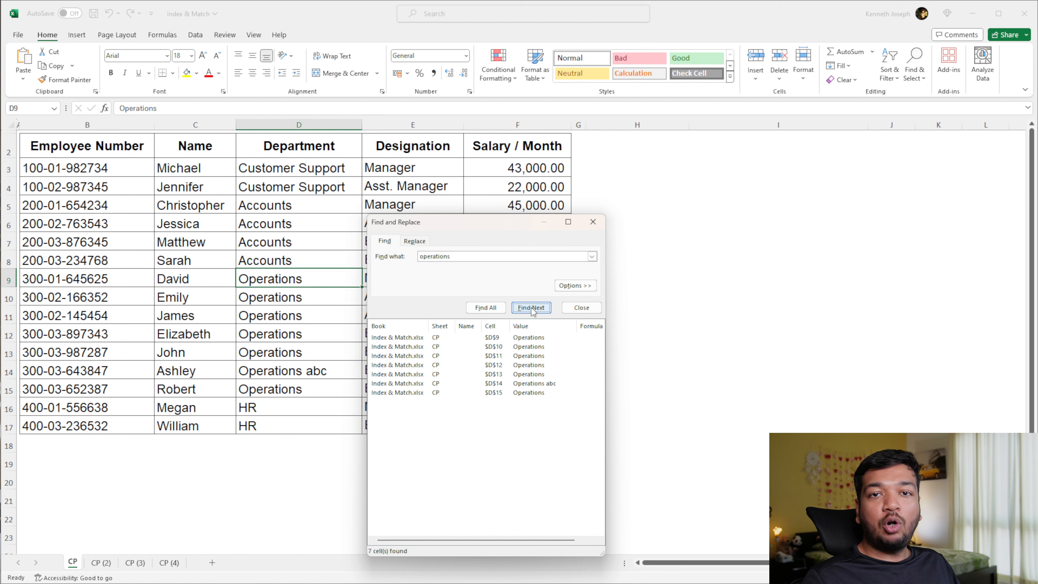
# Expand the search options, set the format criterion to the Number category, and find the next "operations" match, dismissing any message.
pyautogui.click(581, 286)
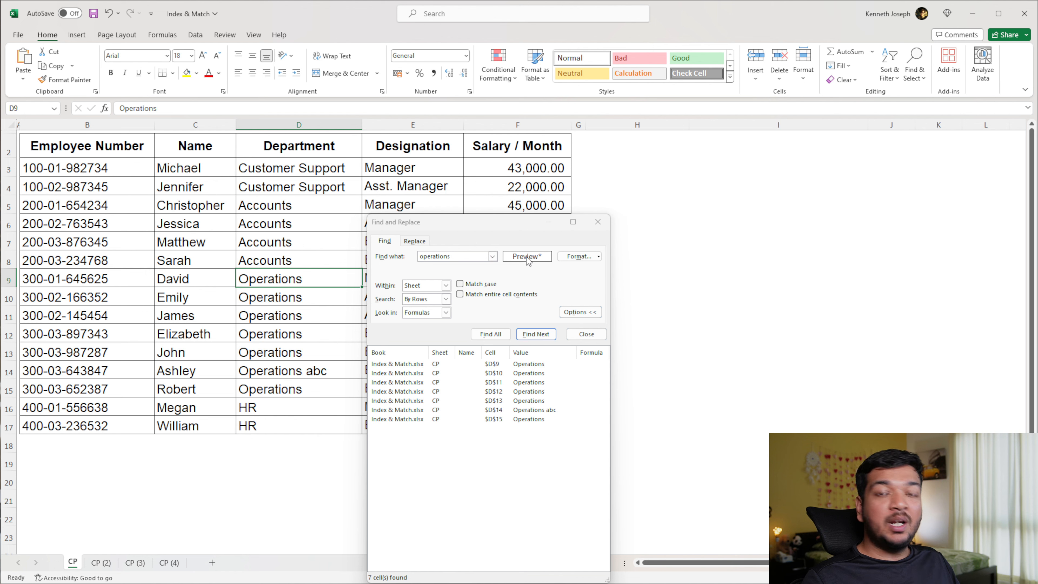
pyautogui.click(581, 255)
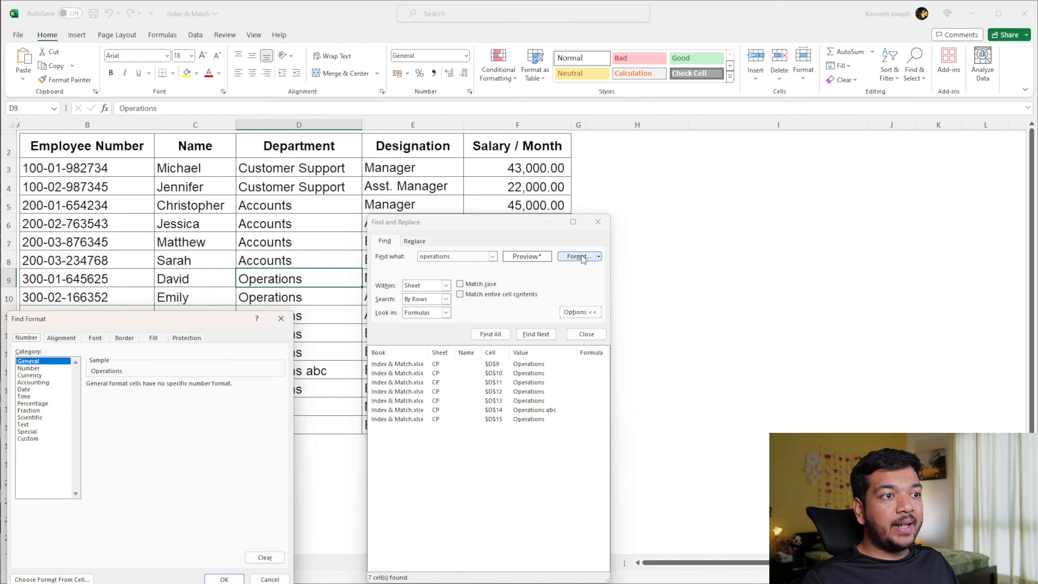
pyautogui.click(34, 369)
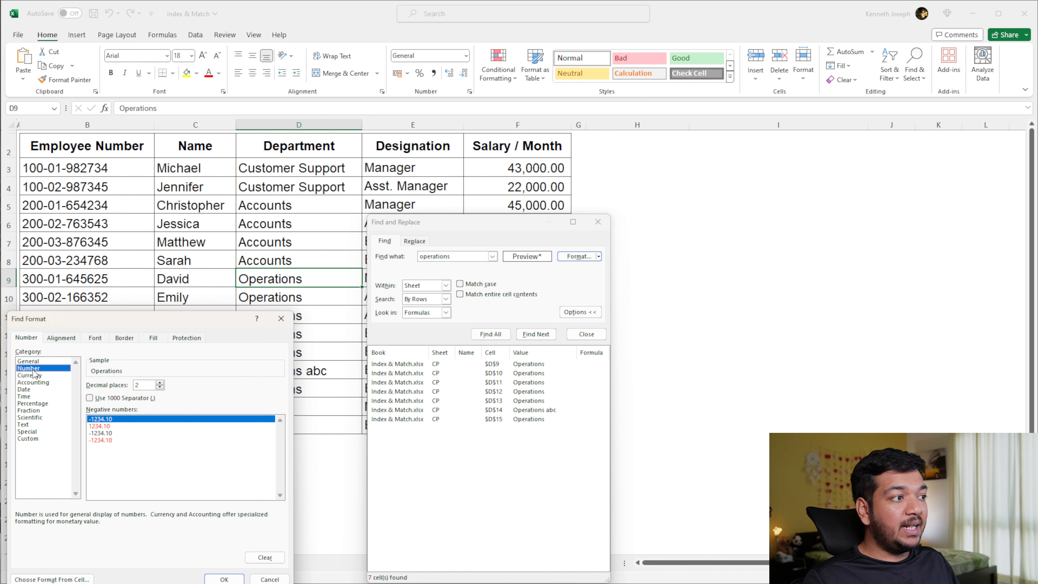
pyautogui.click(224, 579)
pyautogui.click(533, 334)
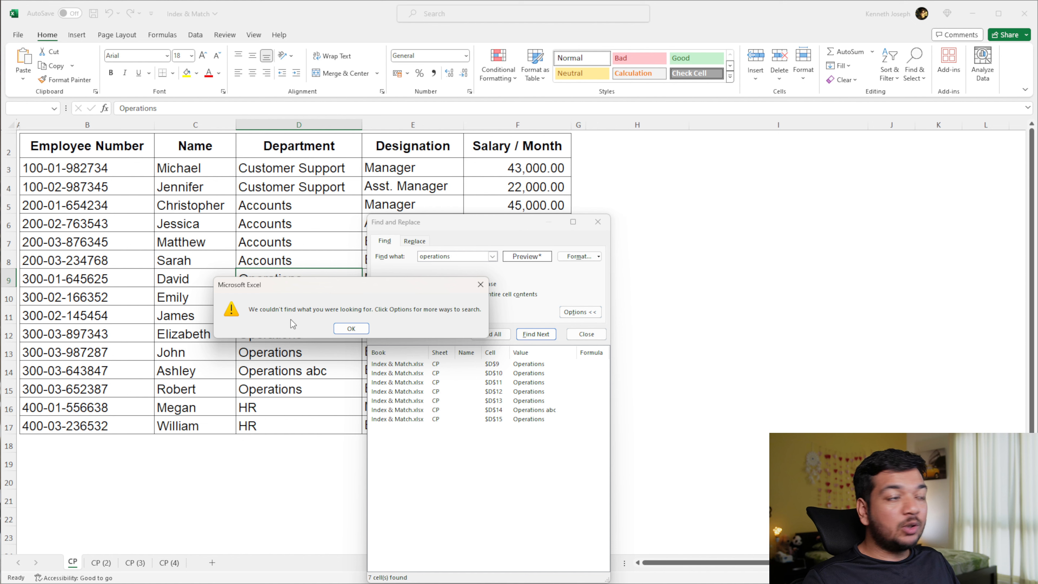
pyautogui.click(477, 287)
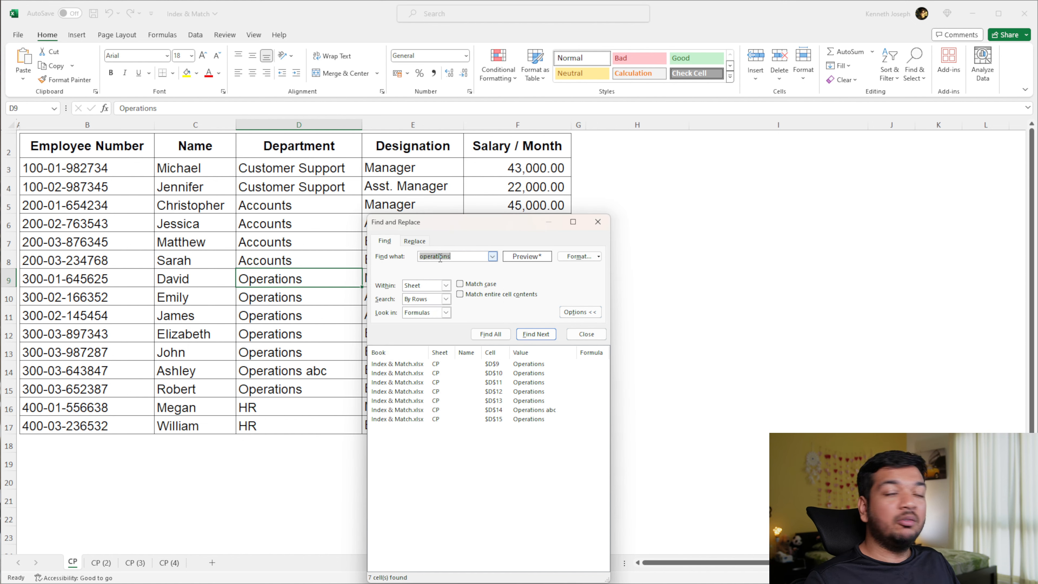
# Set the search format criterion to the General number category and find the next three "operations" matches.
pyautogui.click(598, 256)
pyautogui.click(591, 270)
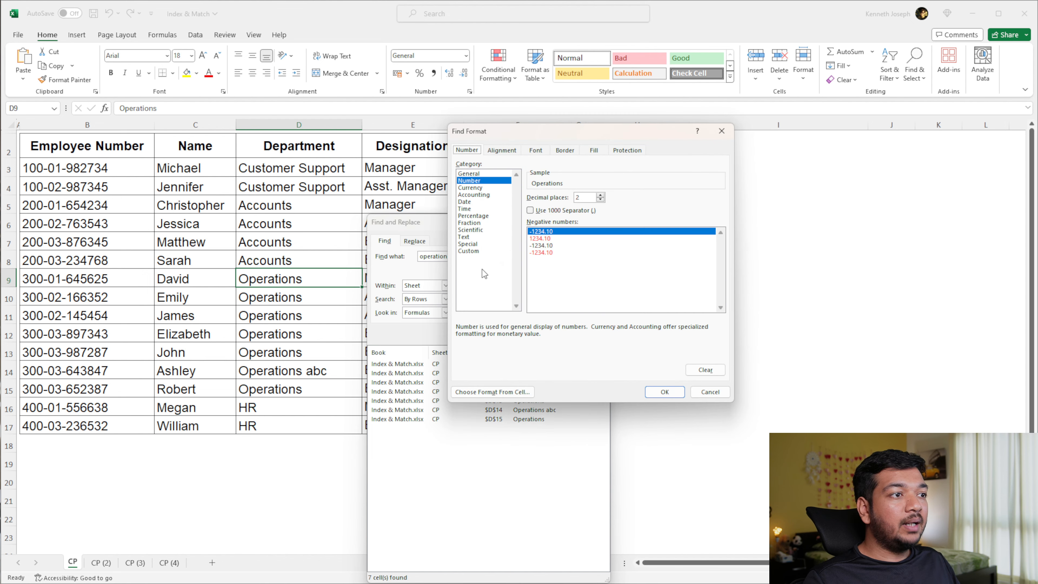
pyautogui.click(483, 174)
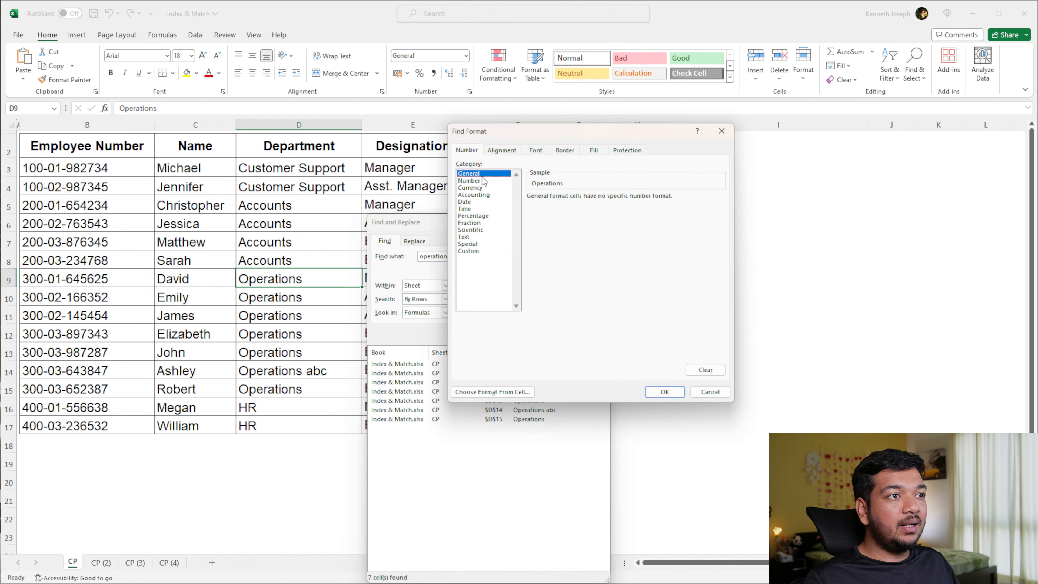
pyautogui.click(665, 392)
pyautogui.click(533, 337)
pyautogui.click(533, 337)
pyautogui.click(532, 337)
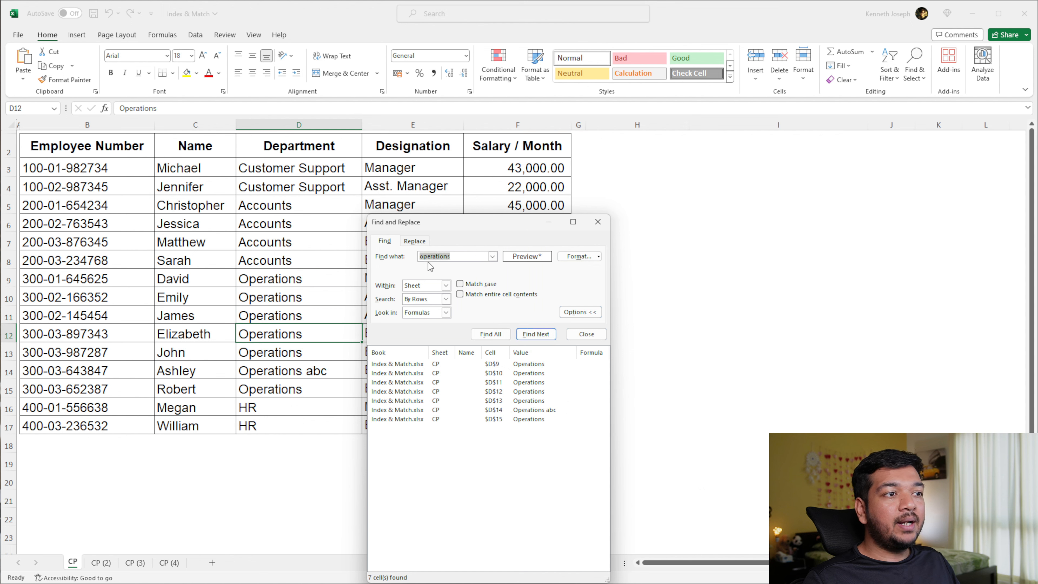
# Turn on case matching and search for the next "operations" match, dismissing any message.
pyautogui.click(460, 284)
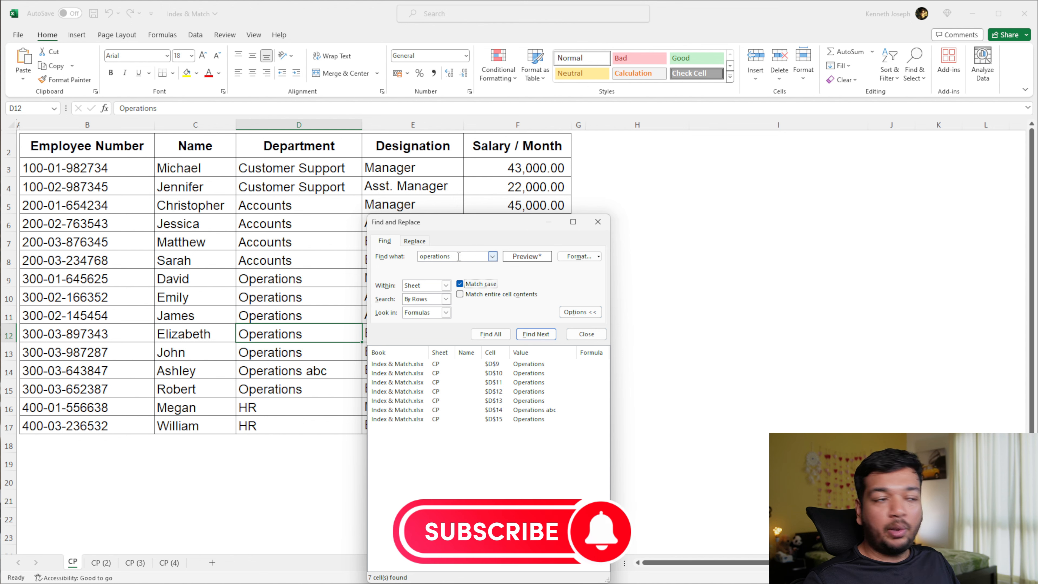
pyautogui.click(531, 334)
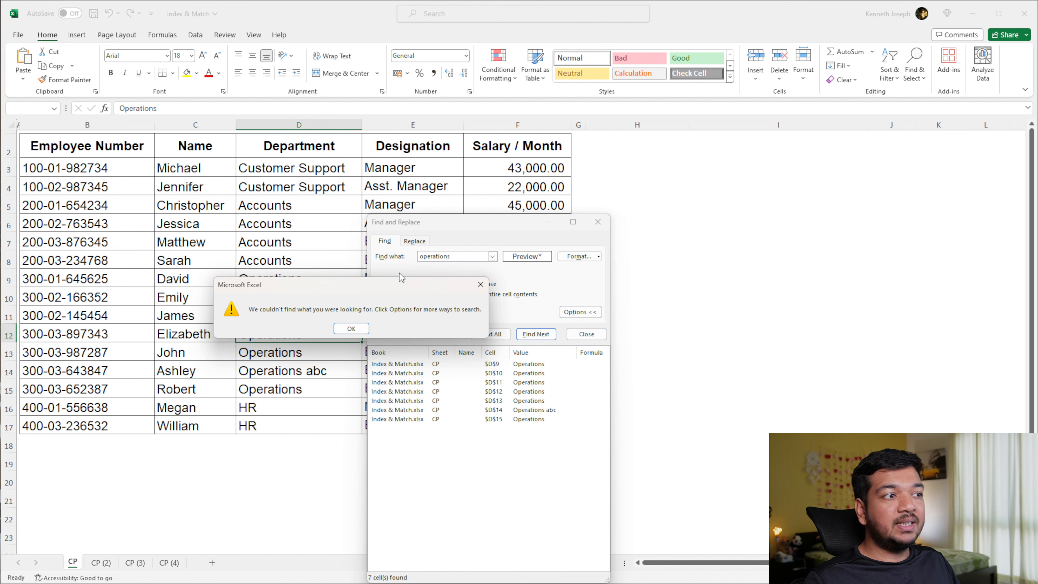
pyautogui.click(362, 327)
# Capitalize the search term to "Operations" and find its next three matches.
pyautogui.click(423, 255)
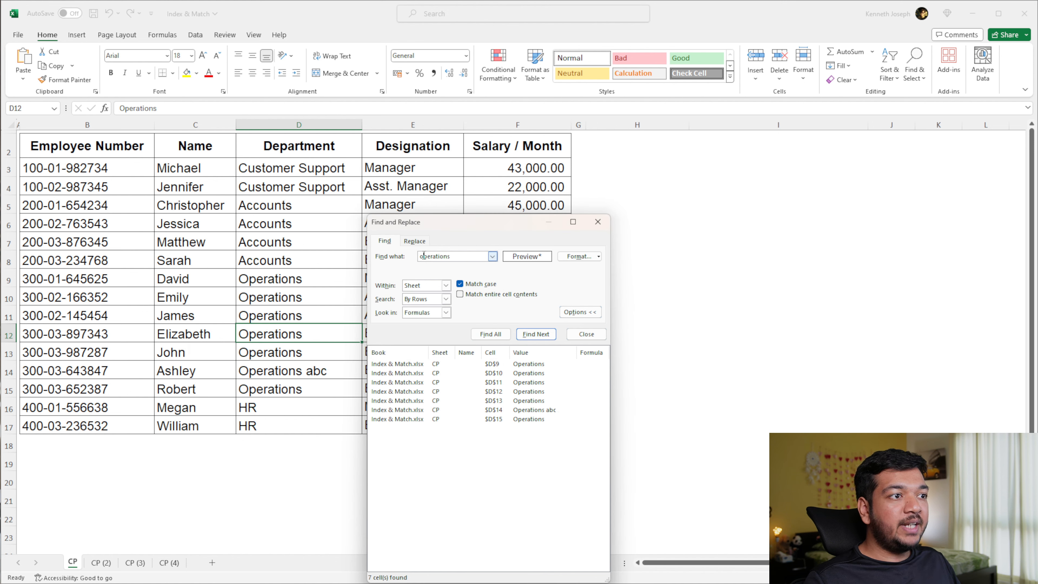
pyautogui.press('BackSpace')
pyautogui.write('O')
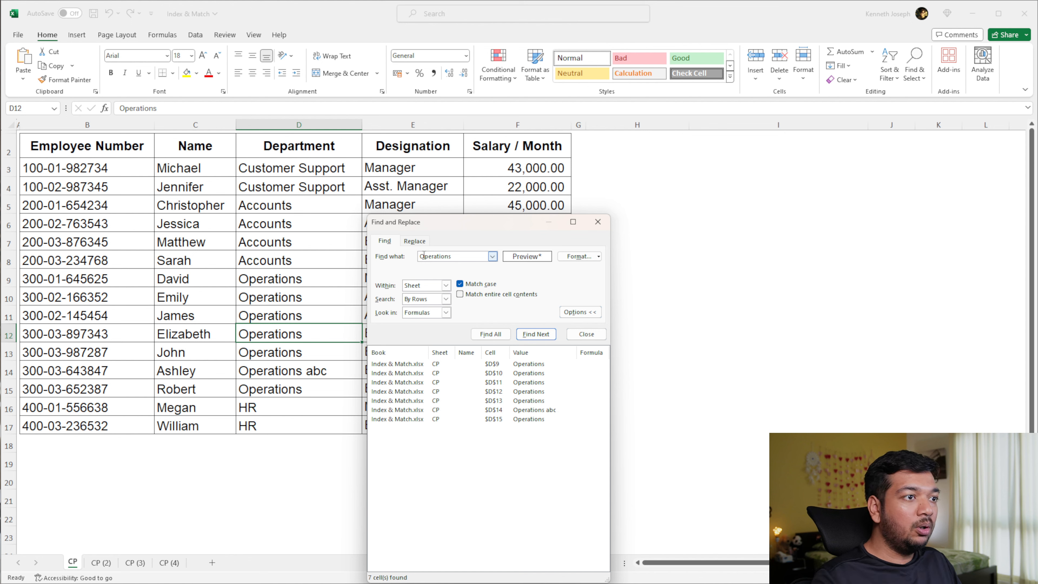
pyautogui.click(549, 335)
pyautogui.click(550, 336)
pyautogui.click(551, 335)
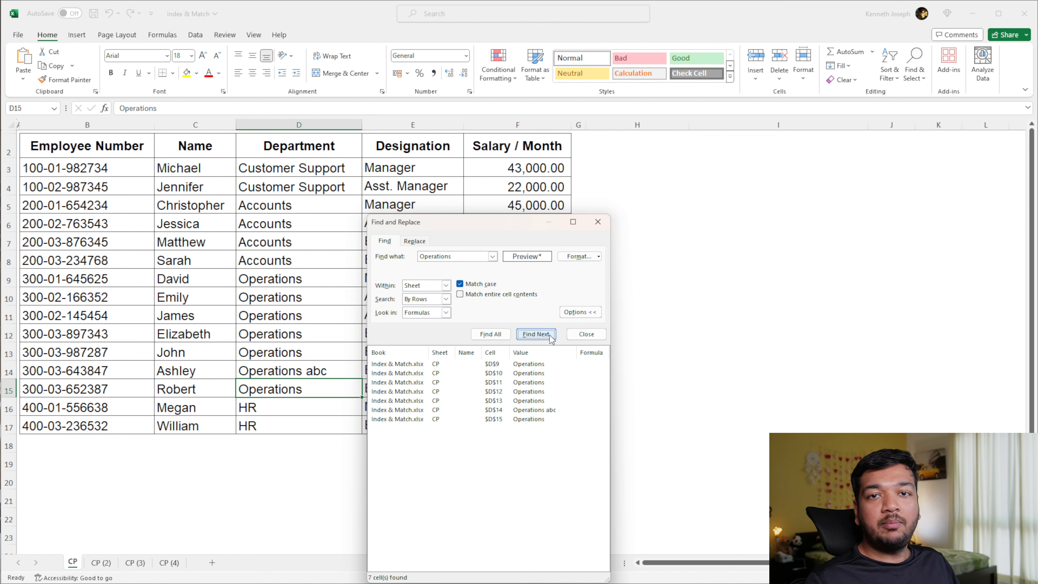
# Require entire cell contents to match and list all "Operations" cells, keeping the search scope on Sheet.
pyautogui.click(459, 294)
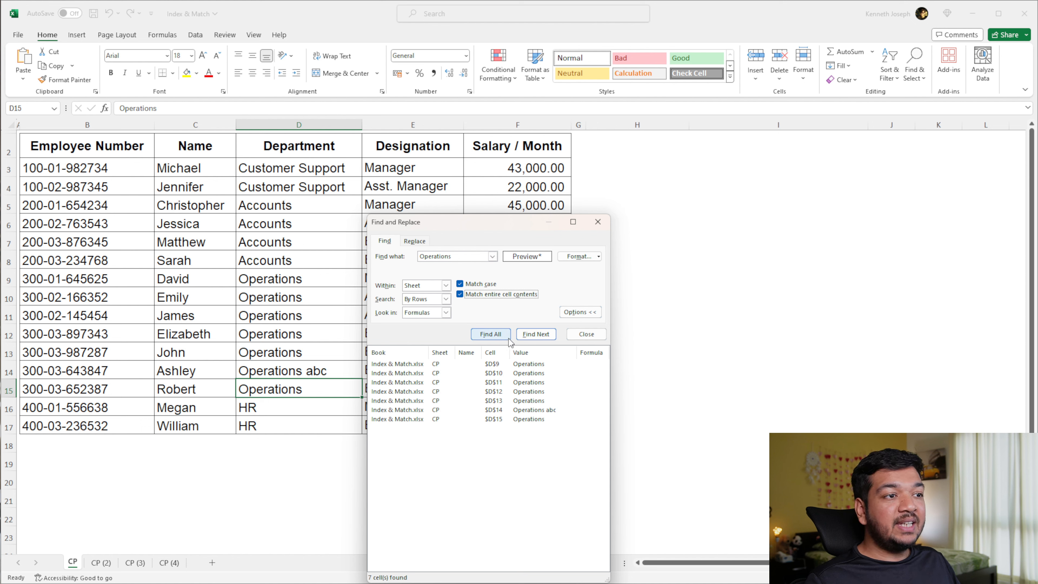
pyautogui.click(491, 334)
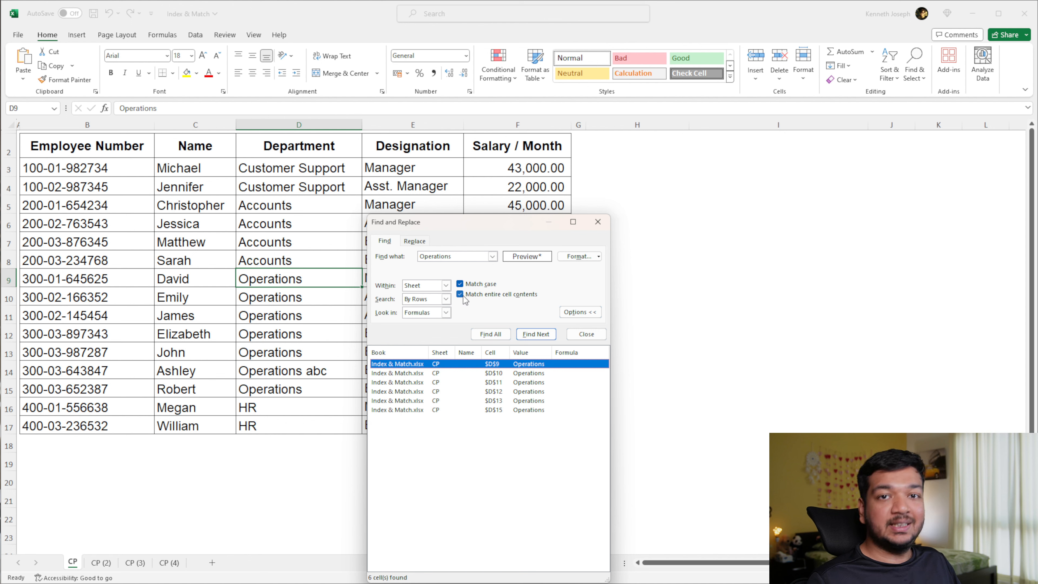
pyautogui.click(445, 285)
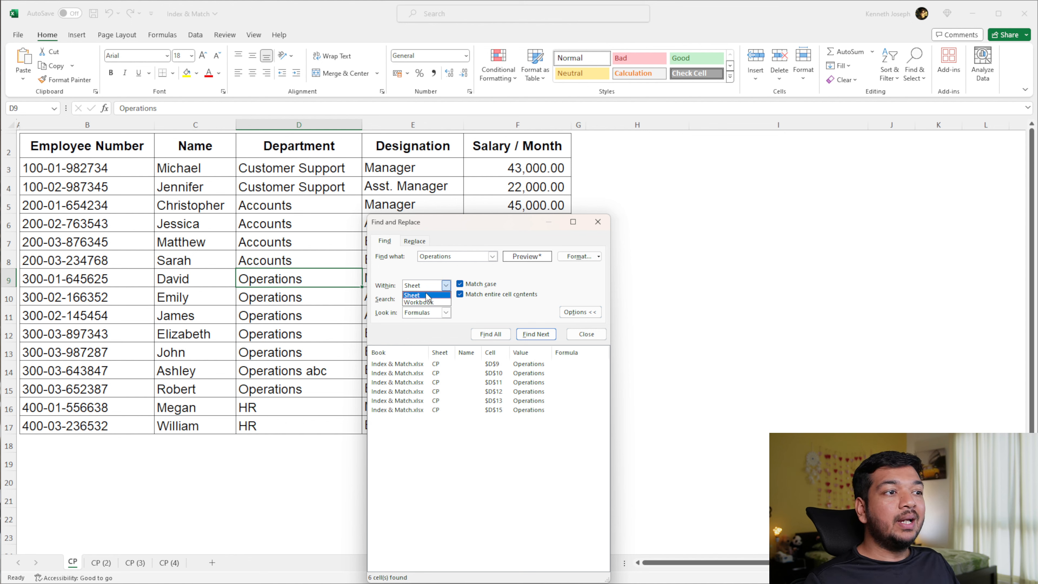
pyautogui.click(420, 297)
pyautogui.click(167, 462)
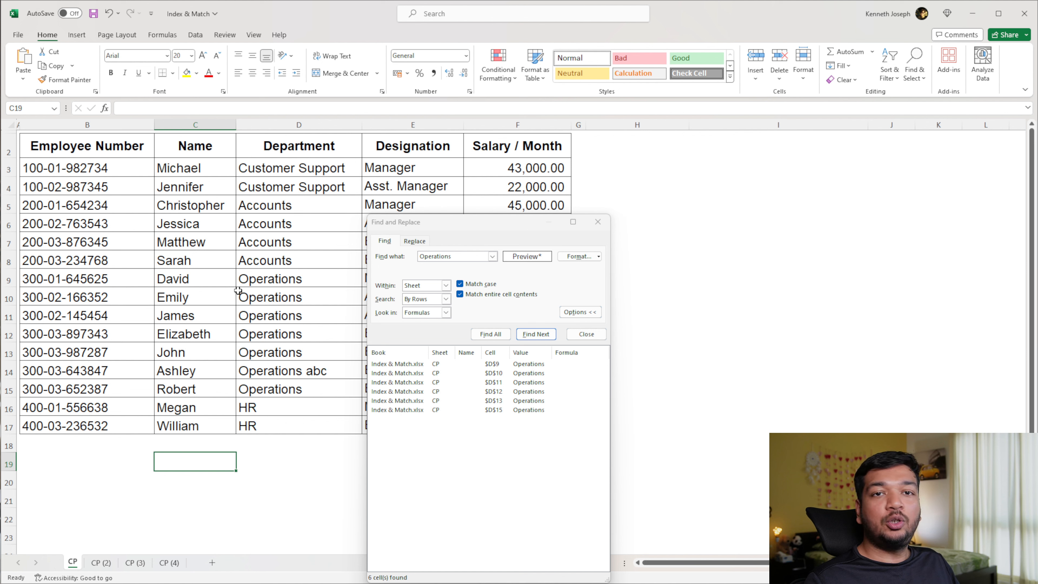
# Widen the search scope to Workbook and list all "Operations" matches.
pyautogui.click(446, 285)
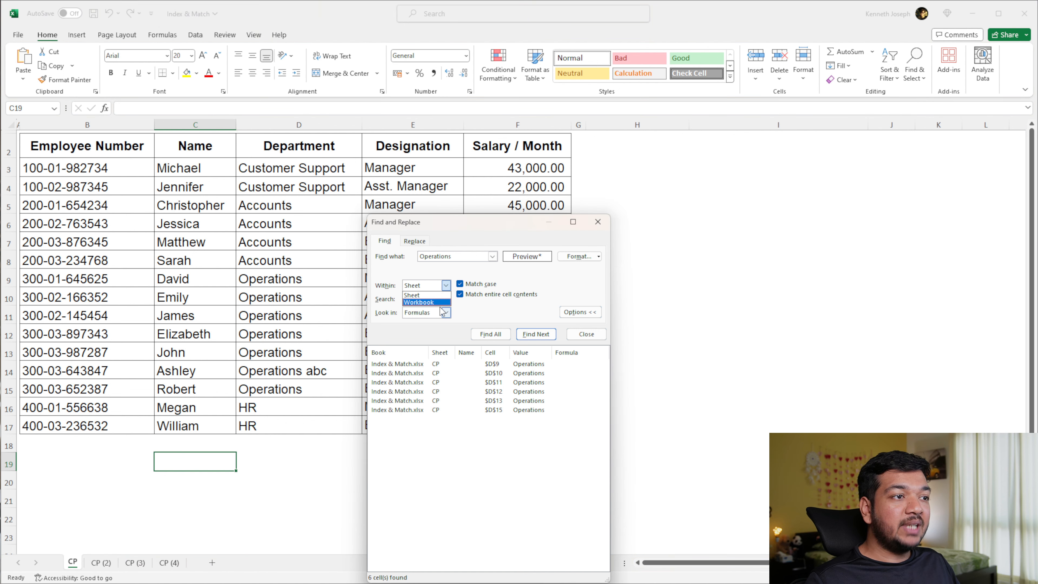
pyautogui.click(420, 302)
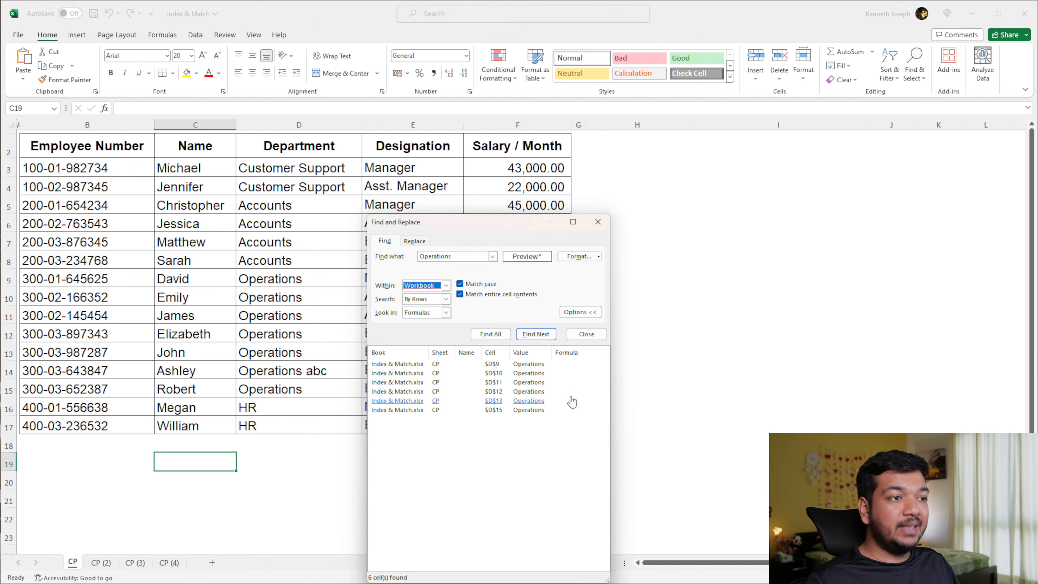
pyautogui.click(487, 335)
pyautogui.scroll(-2, 445, 429)
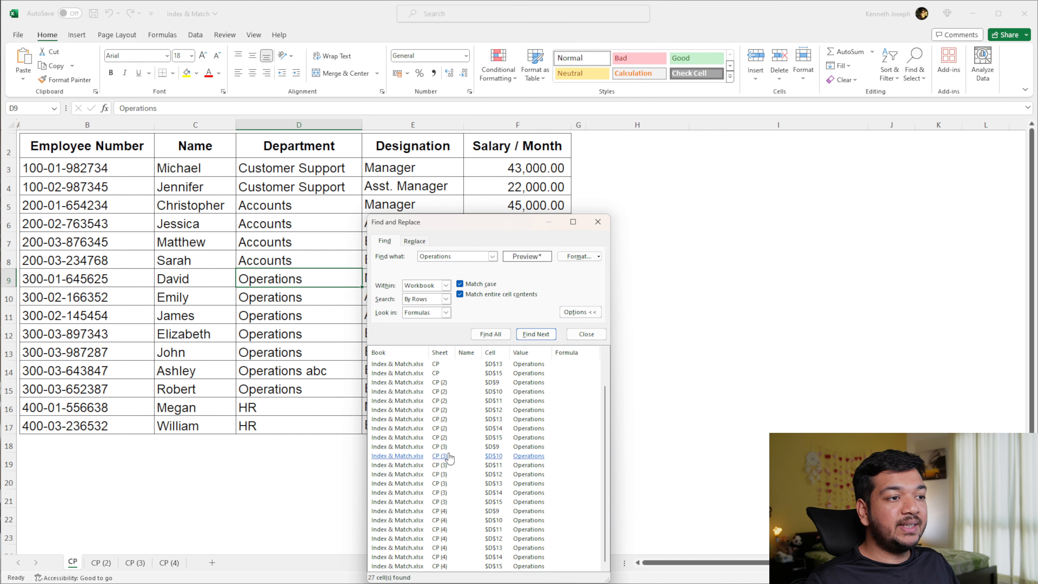
# Jump from the results to the matches in D9 and D13 on sheet CP (3) and D11 on CP (4).
pyautogui.click(410, 447)
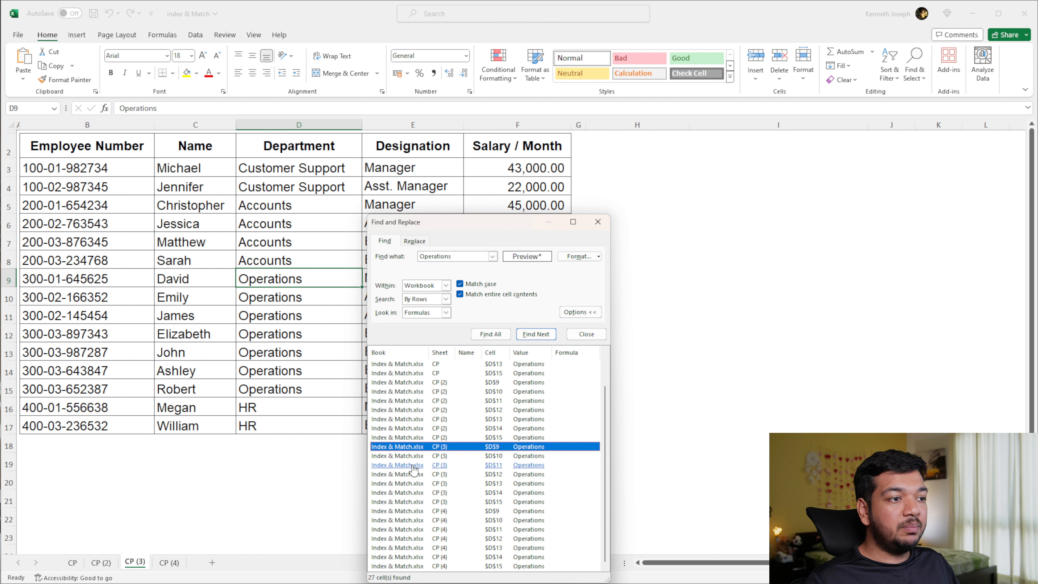
pyautogui.click(409, 483)
pyautogui.click(408, 528)
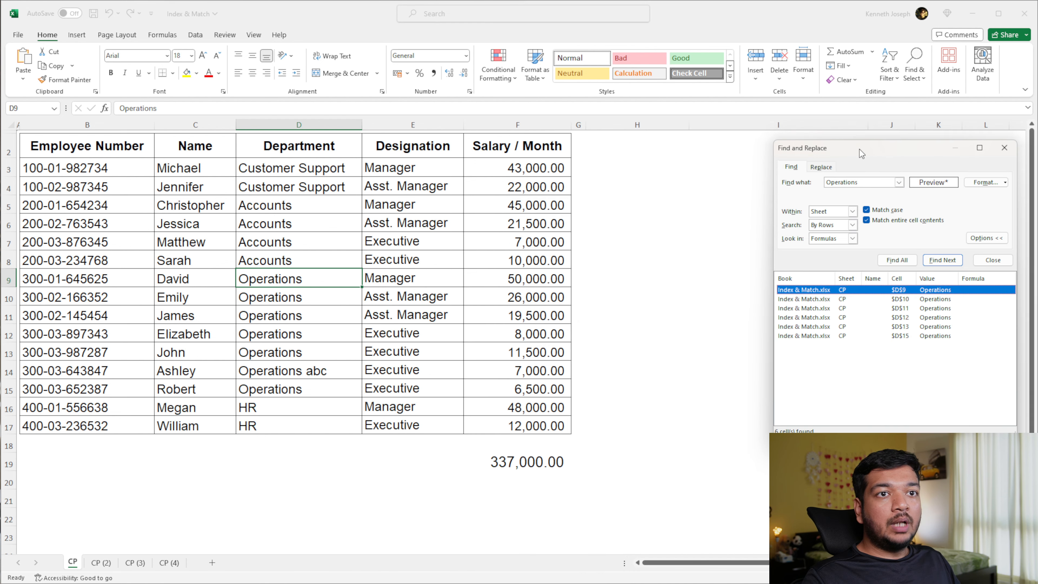
# Copy the Department column D into column H of sheet CP.
pyautogui.moveTo(859, 149); pyautogui.dragTo(865, 145)
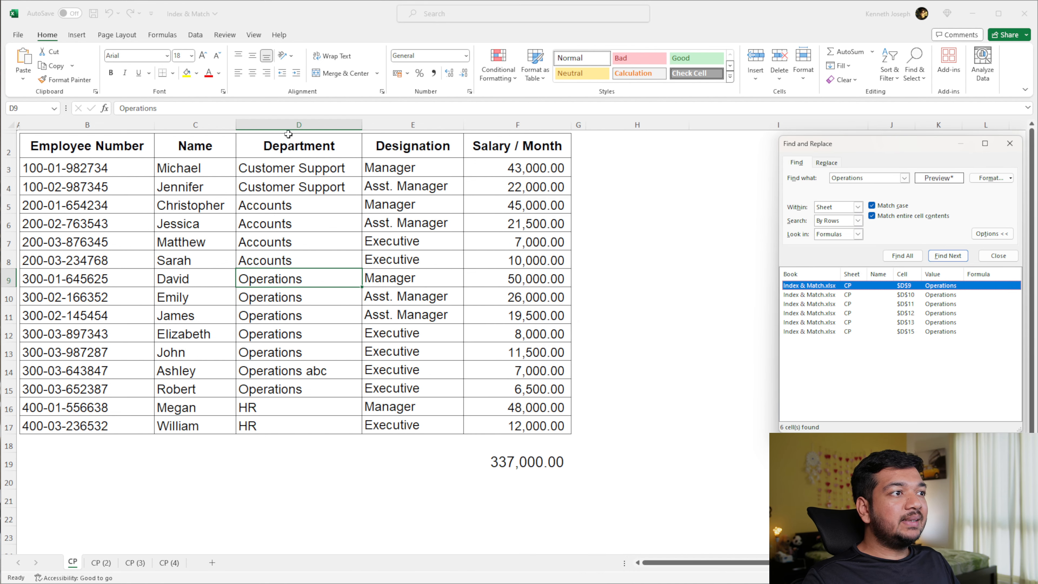
pyautogui.click(289, 124)
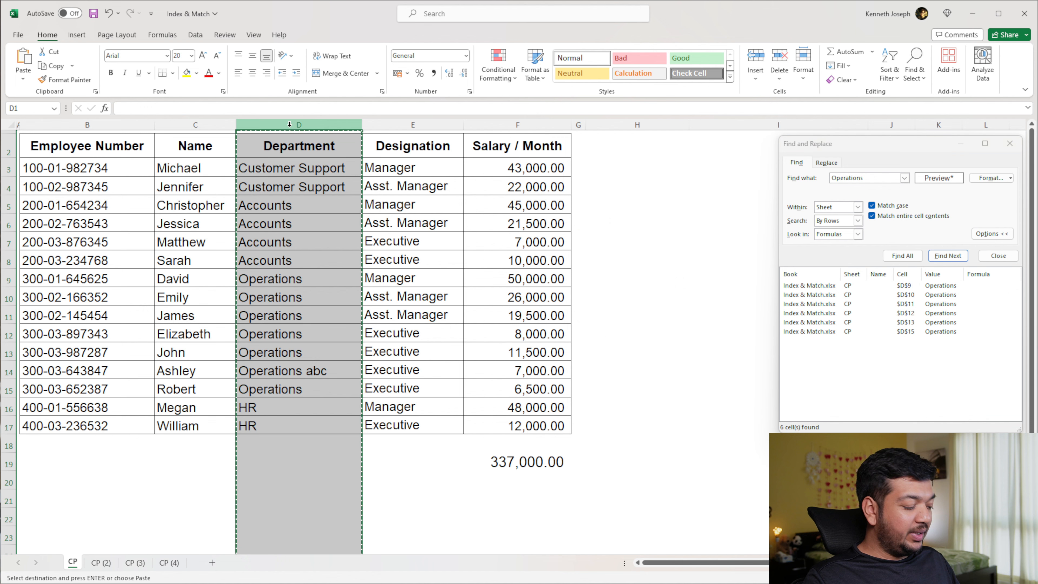
pyautogui.click(634, 123)
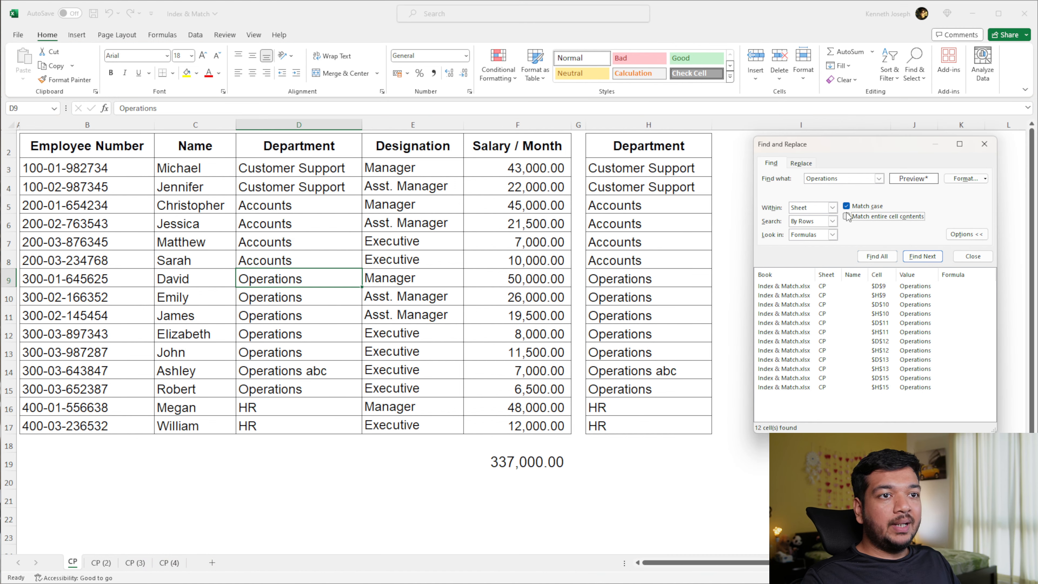
# Turn off case matching and list all "Operations" matches in the sheet.
pyautogui.click(846, 206)
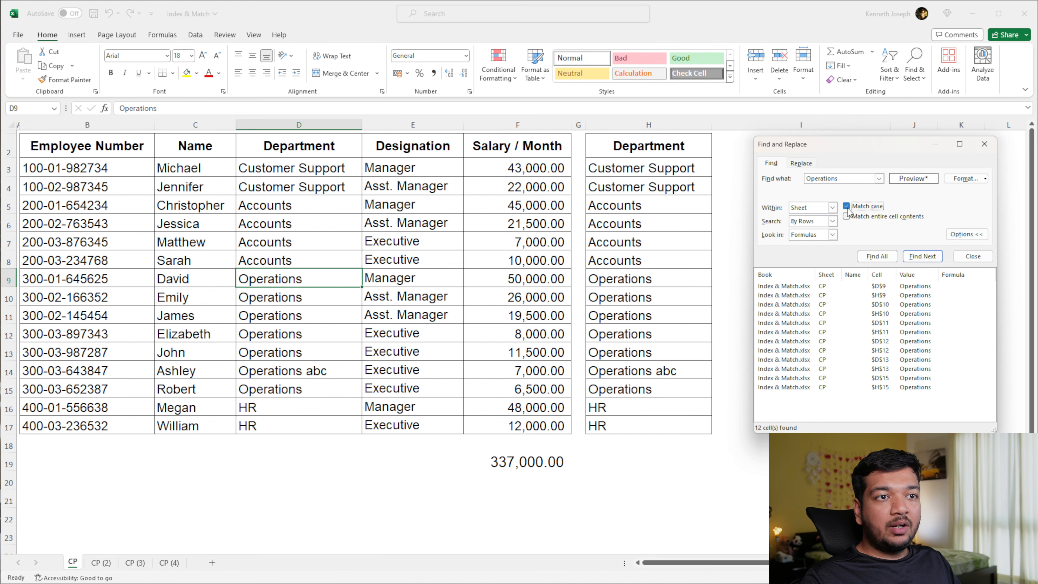
pyautogui.click(892, 256)
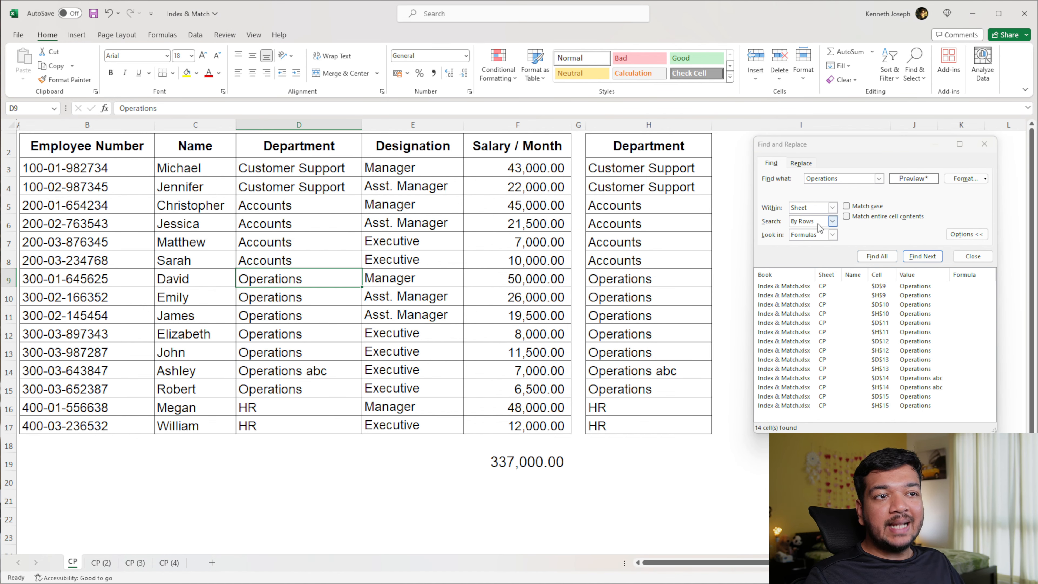
# Step through the "Operations" matches by rows, comparing cells in rows 9 and 10 of columns D and H.
pyautogui.click(921, 256)
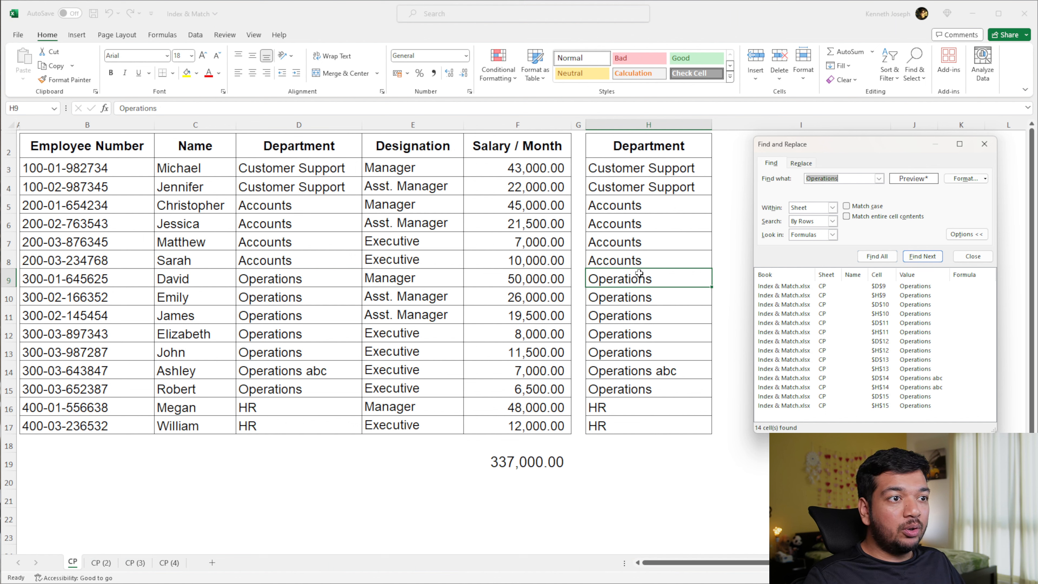
pyautogui.click(249, 292)
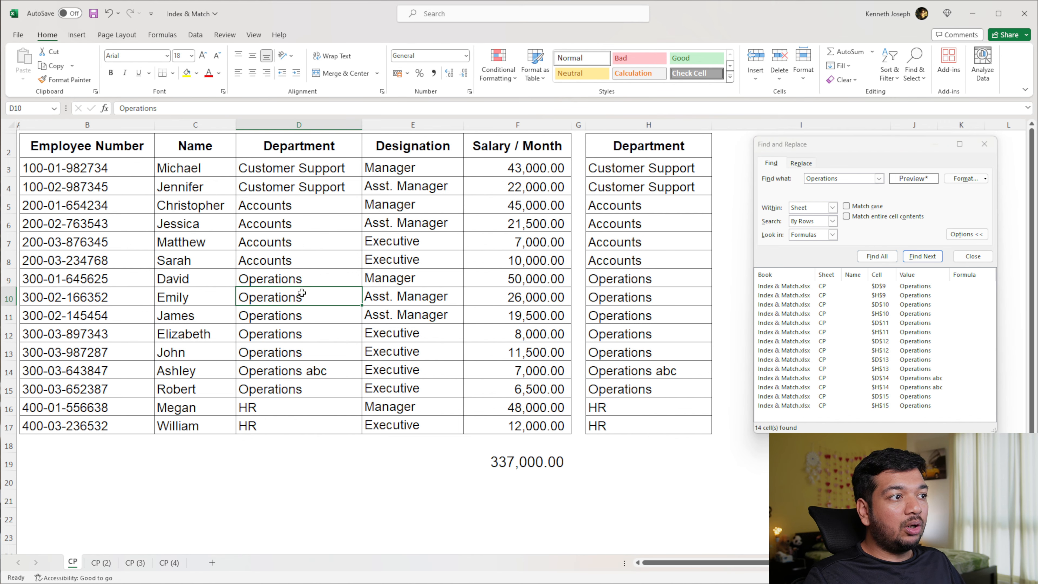
pyautogui.click(650, 298)
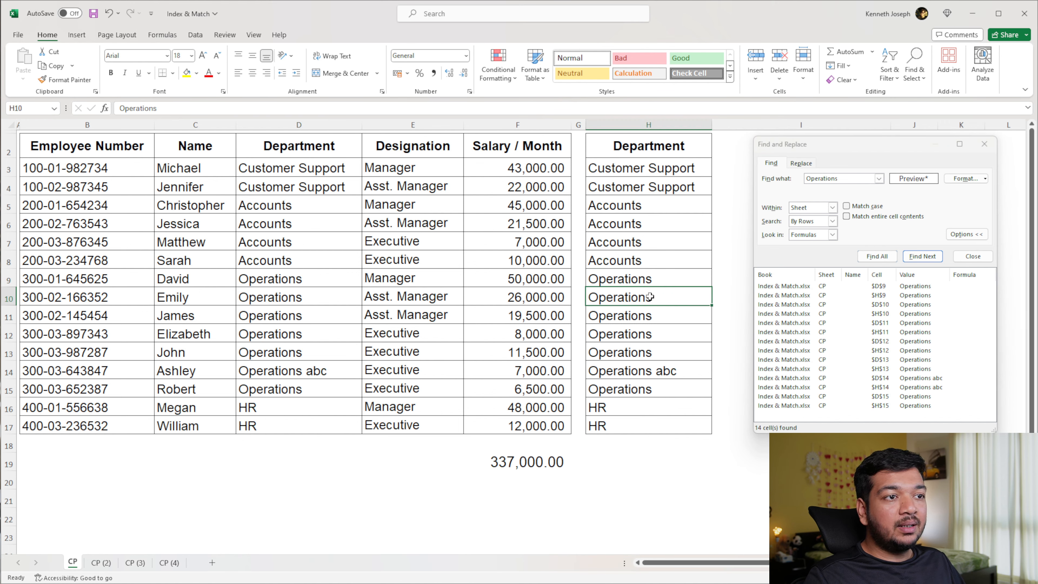
pyautogui.click(660, 277)
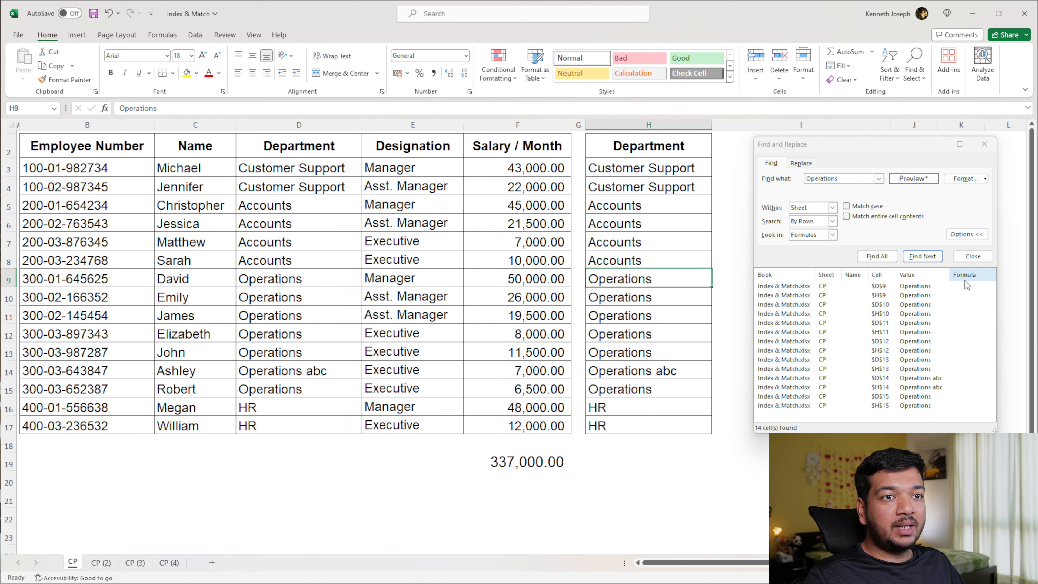
pyautogui.click(922, 255)
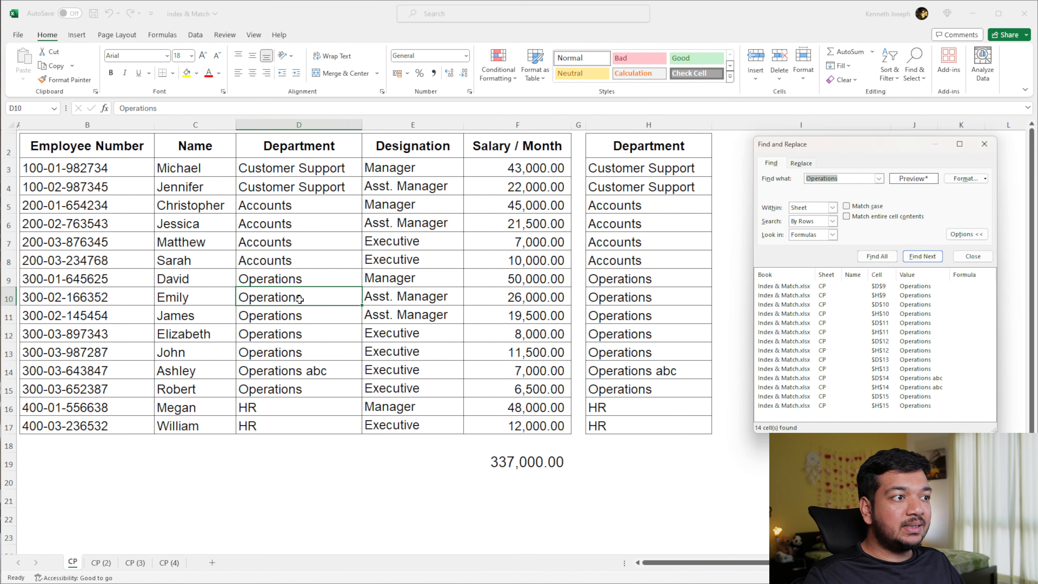
pyautogui.click(663, 298)
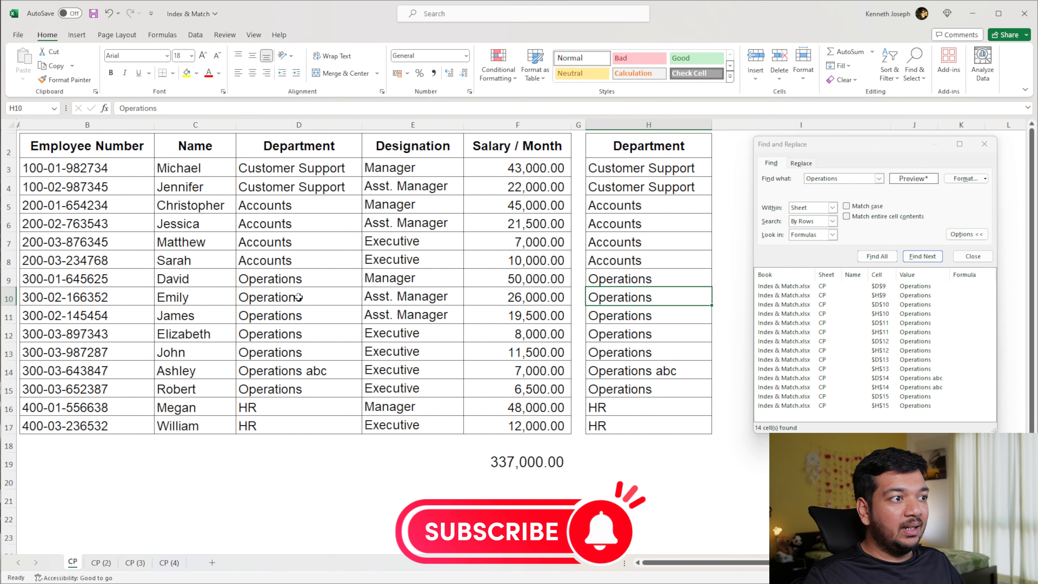
pyautogui.click(913, 264)
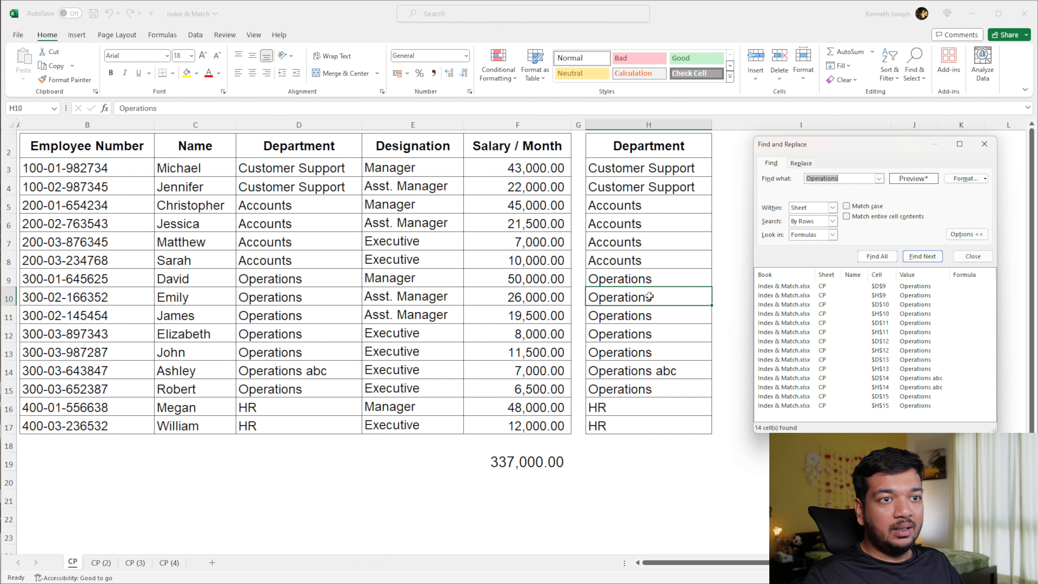
# Set the search order to By Columns and find the next "Operations" match starting from cell H9.
pyautogui.click(832, 221)
pyautogui.click(822, 235)
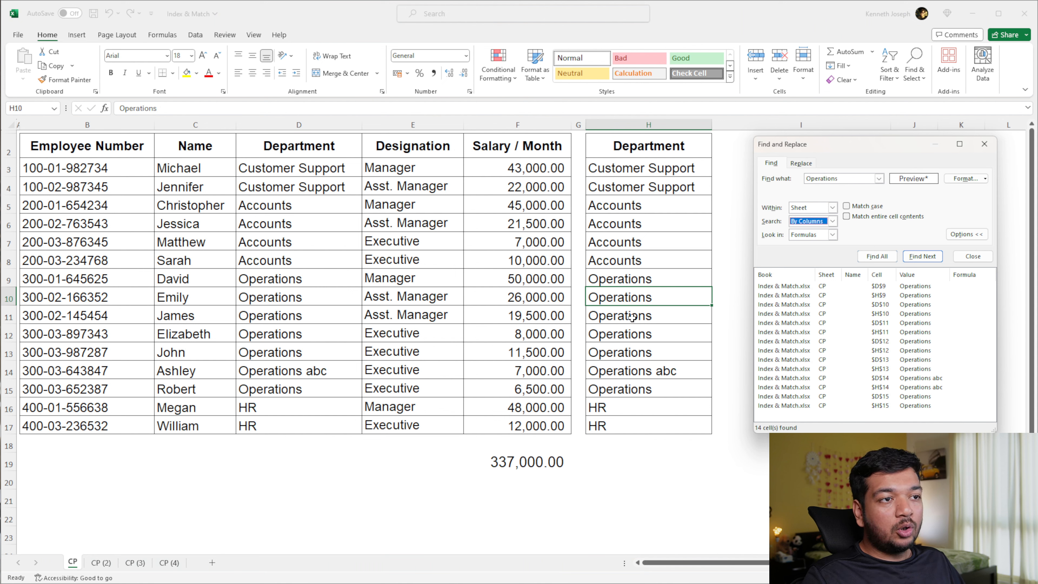
pyautogui.click(635, 280)
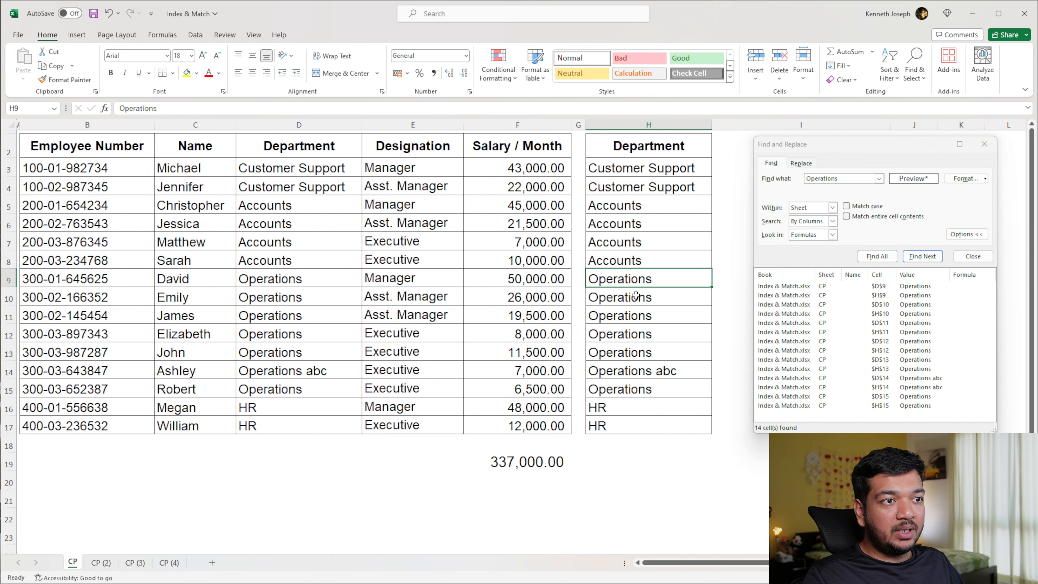
pyautogui.click(635, 295)
pyautogui.click(637, 318)
pyautogui.click(663, 280)
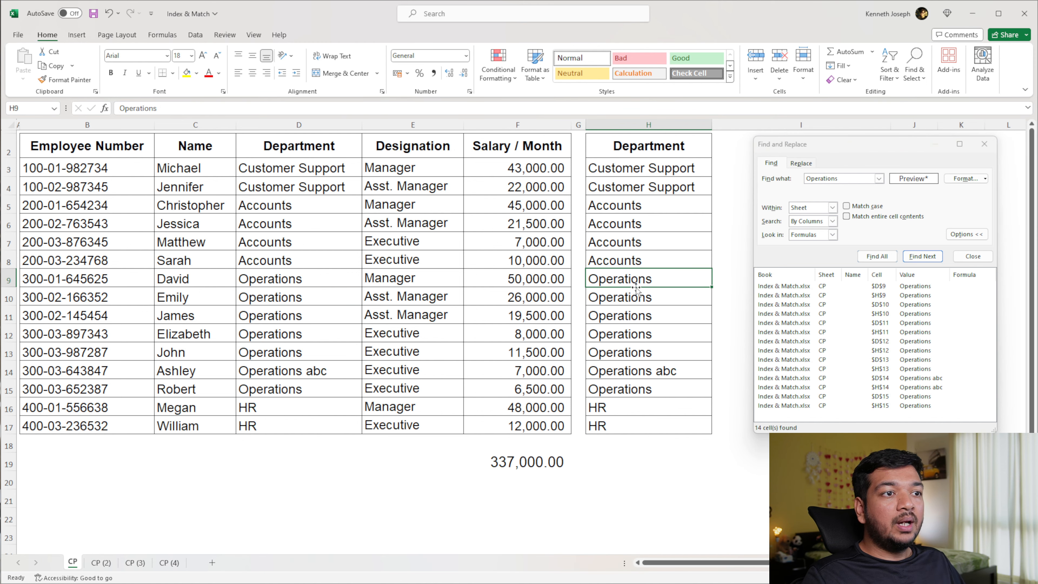
pyautogui.click(321, 281)
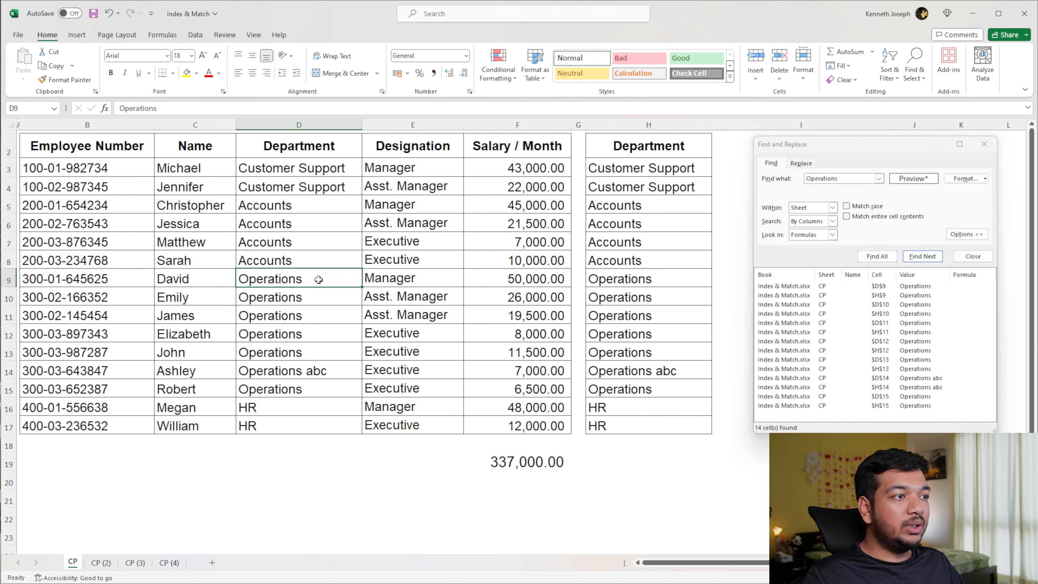
pyautogui.click(662, 386)
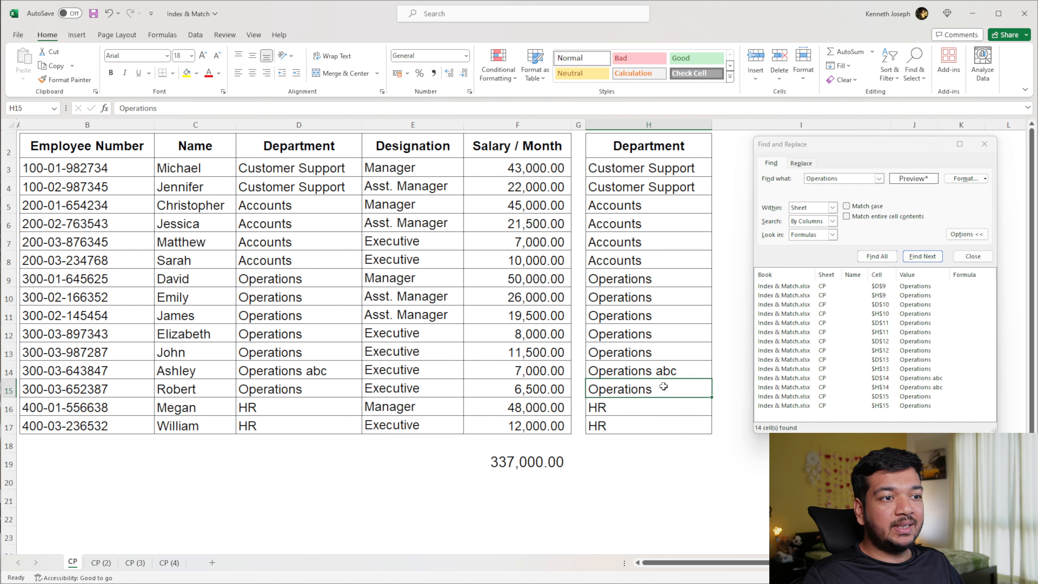
pyautogui.click(656, 282)
pyautogui.click(919, 256)
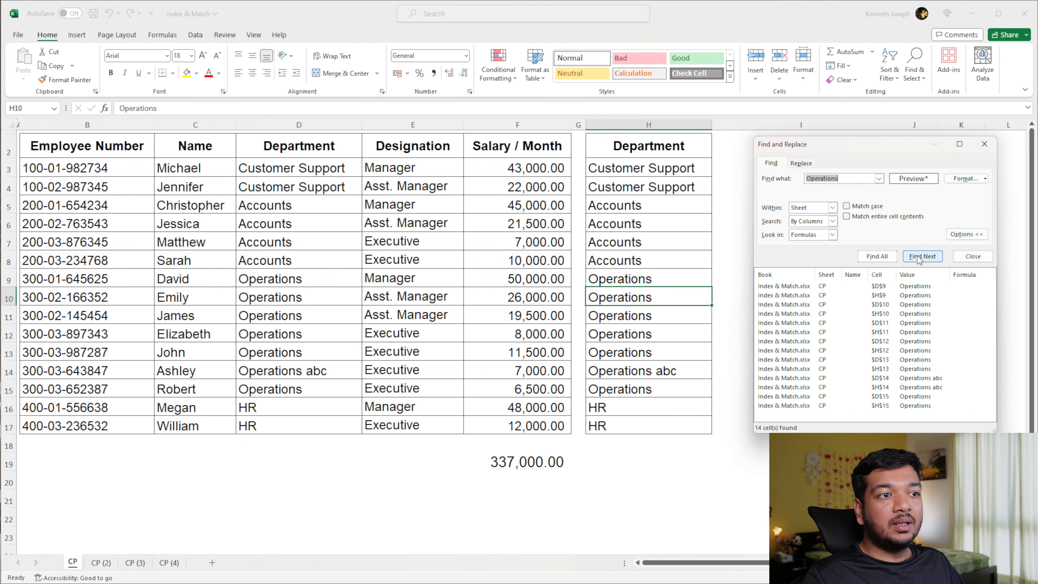
# Step through the remaining "Operations" matches by columns, from cell H10 down column H and back to cell D9.
pyautogui.click(919, 256)
pyautogui.click(918, 256)
pyautogui.click(919, 256)
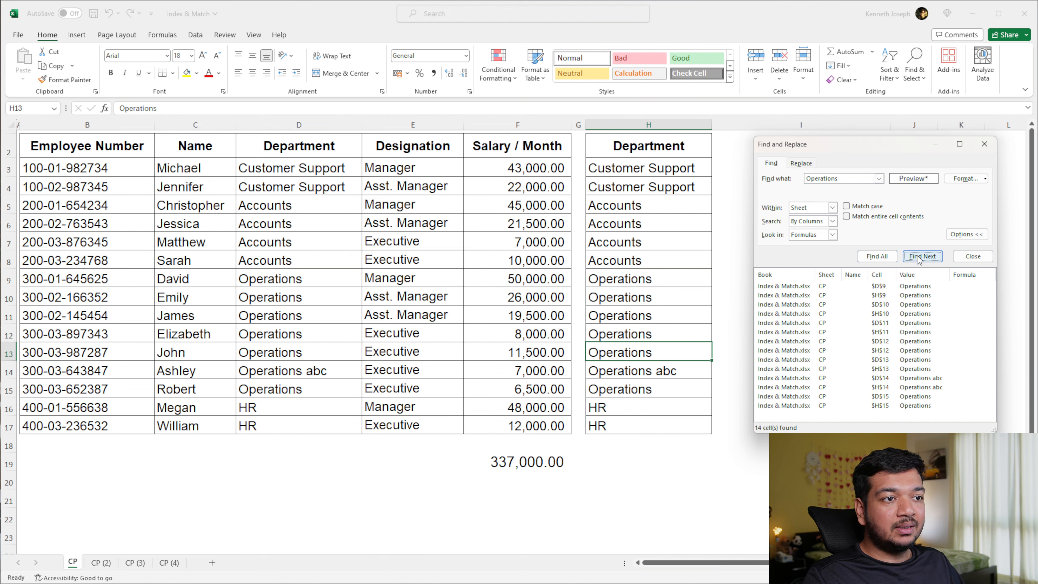
pyautogui.click(919, 256)
pyautogui.click(918, 256)
pyautogui.click(919, 256)
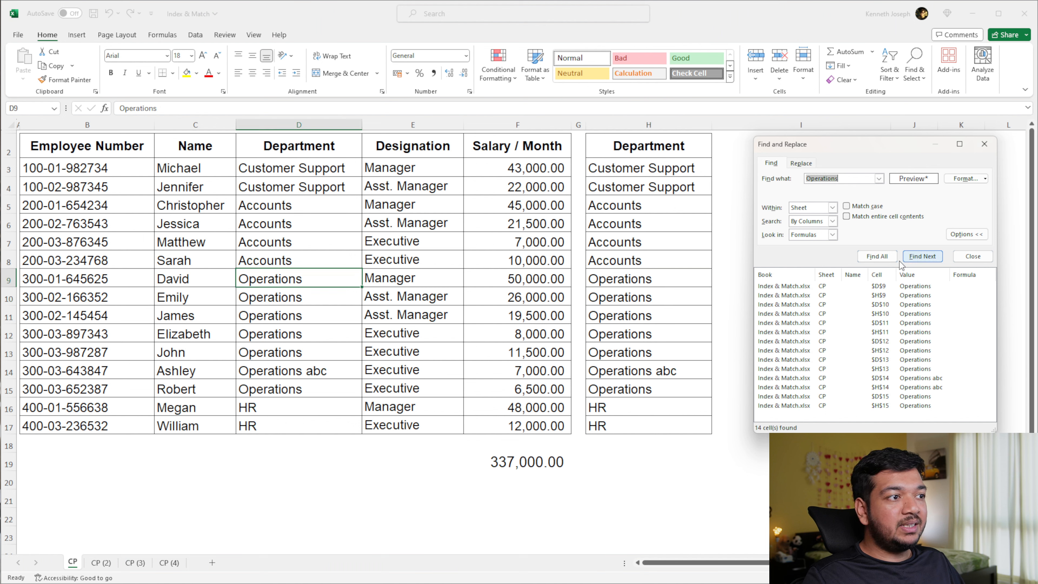
# Review the available Look in choices for finding and the Within scope choices for replacing.
pyautogui.click(833, 234)
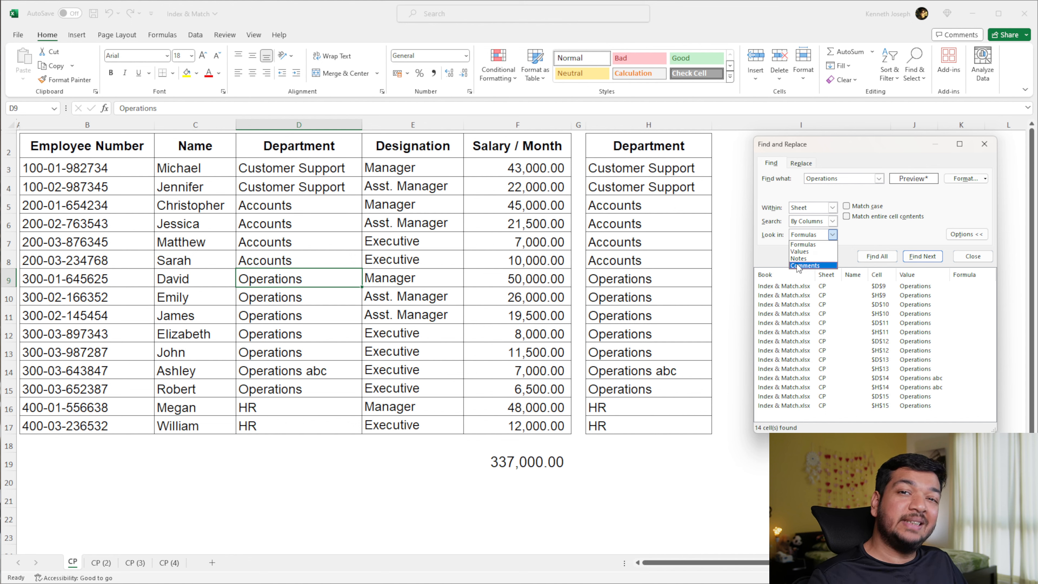
pyautogui.click(846, 262)
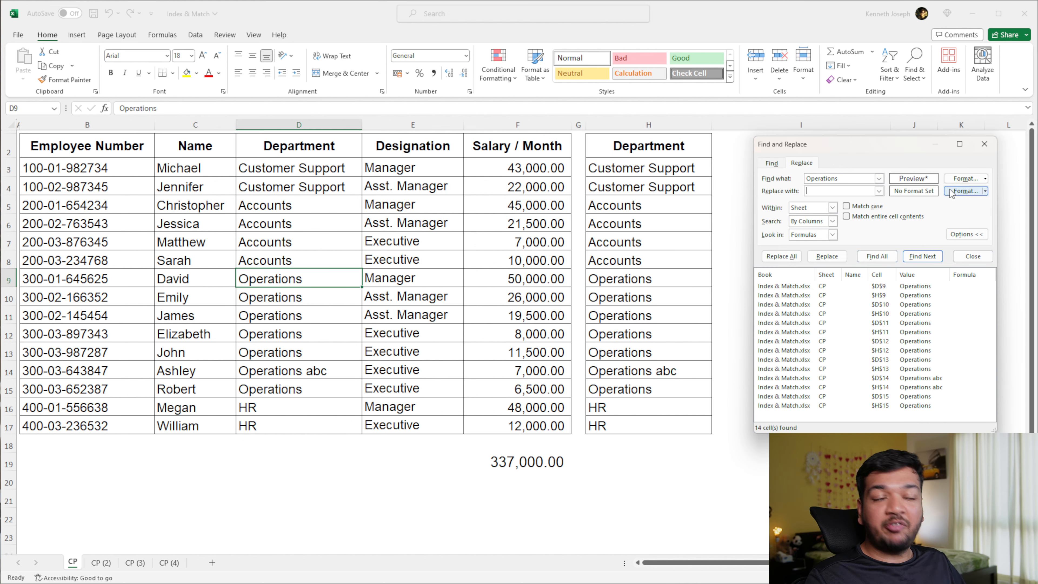
pyautogui.click(831, 207)
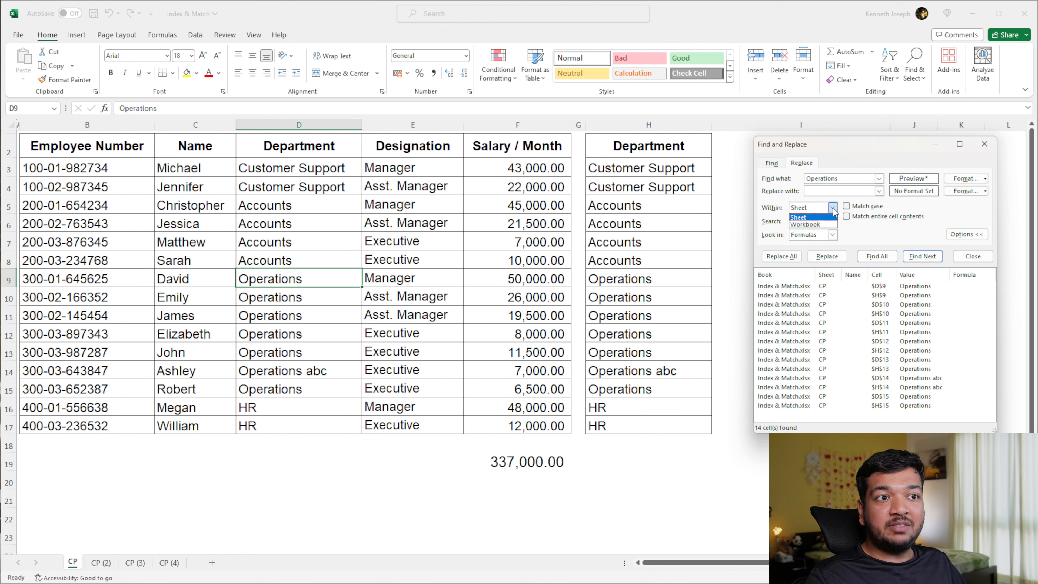
pyautogui.click(833, 208)
pyautogui.press('Tab')
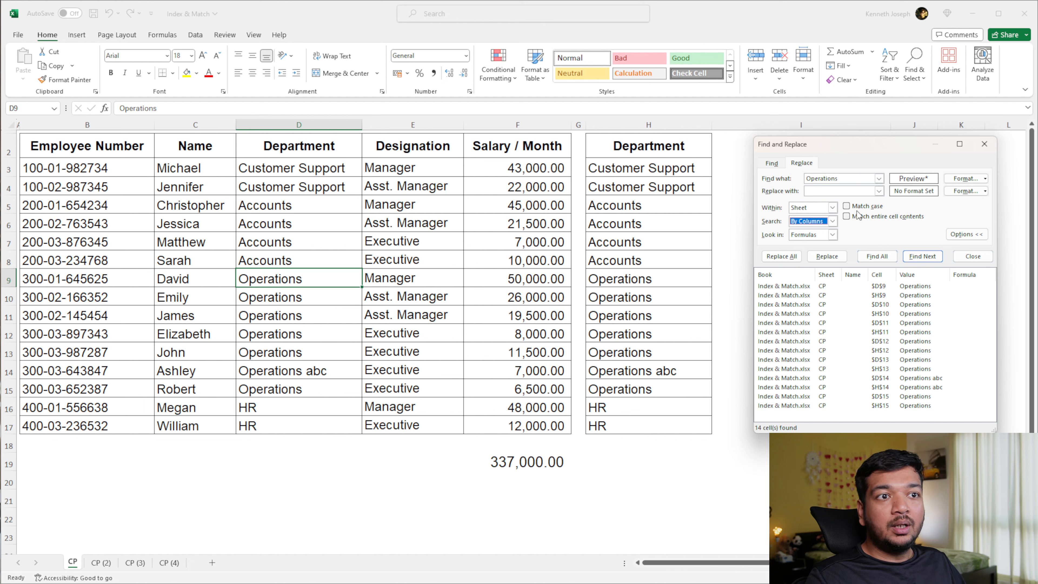
# Try the Match case and Match entire cell contents options for replacing, and turn both back off.
pyautogui.click(847, 206)
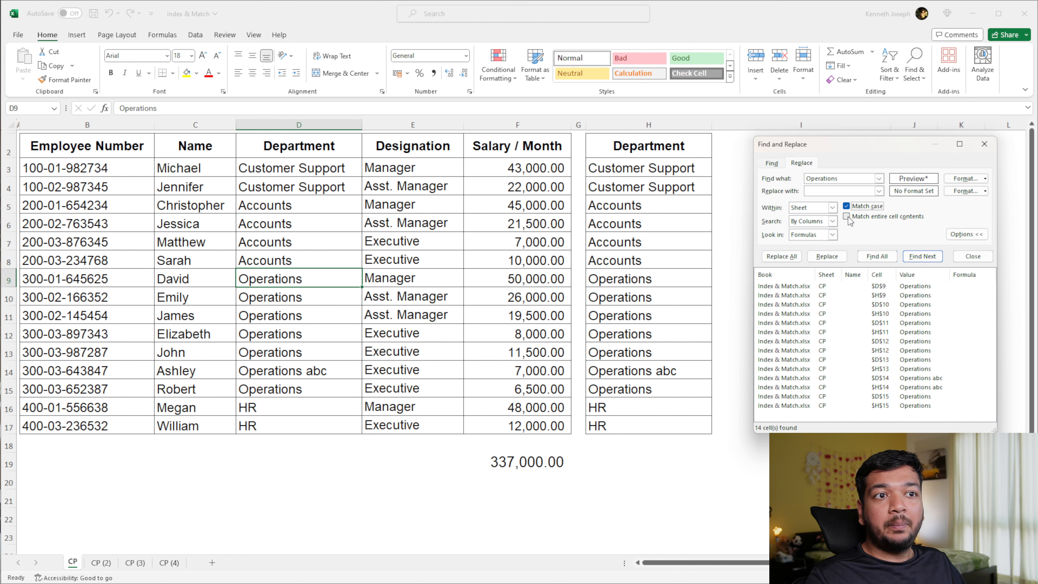
pyautogui.click(847, 216)
pyautogui.click(846, 206)
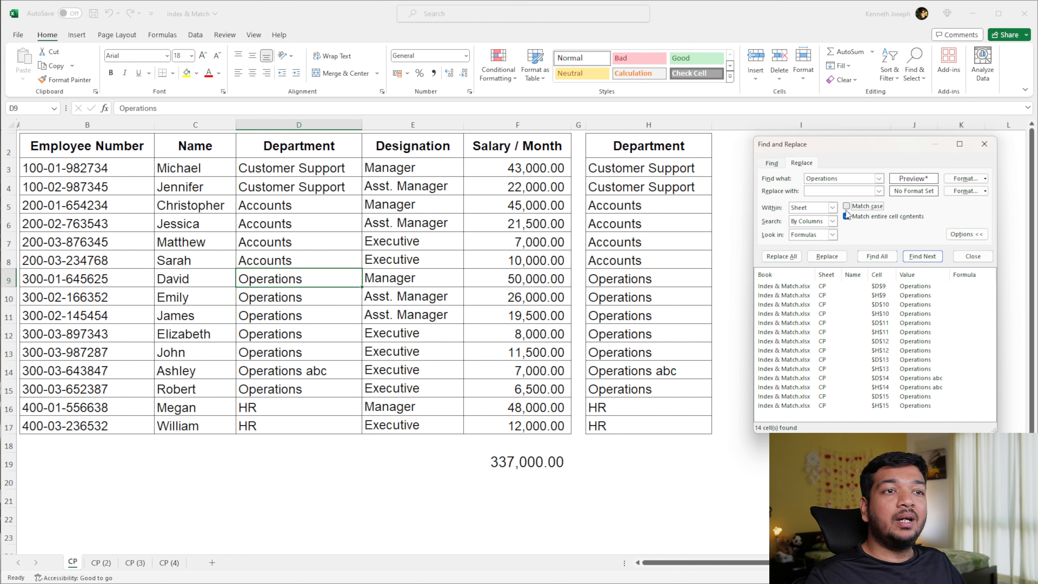
pyautogui.click(846, 216)
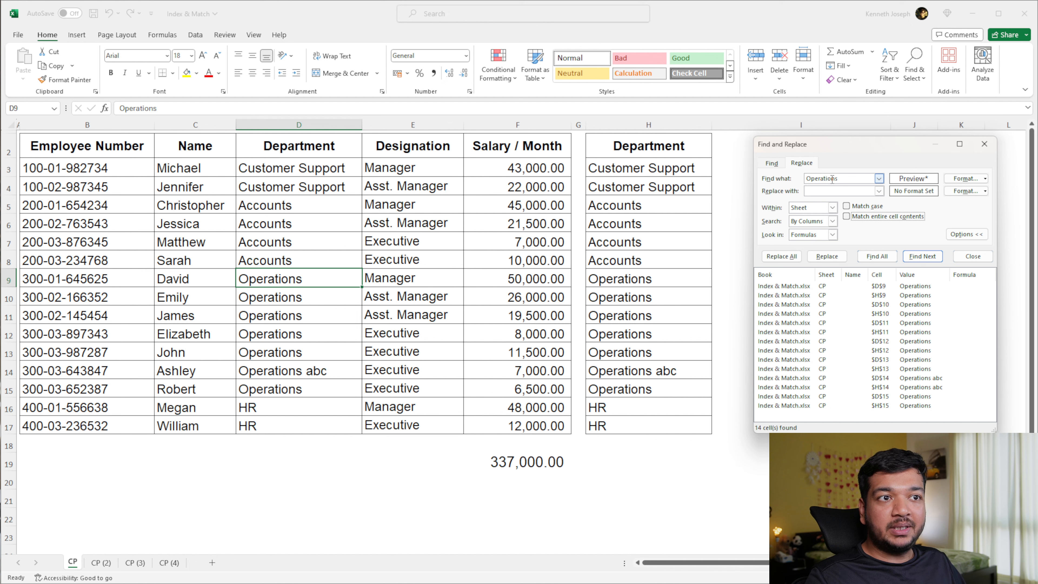
# Set the search text to "HR" and the replacement text to "Human Resources".
pyautogui.click(829, 191)
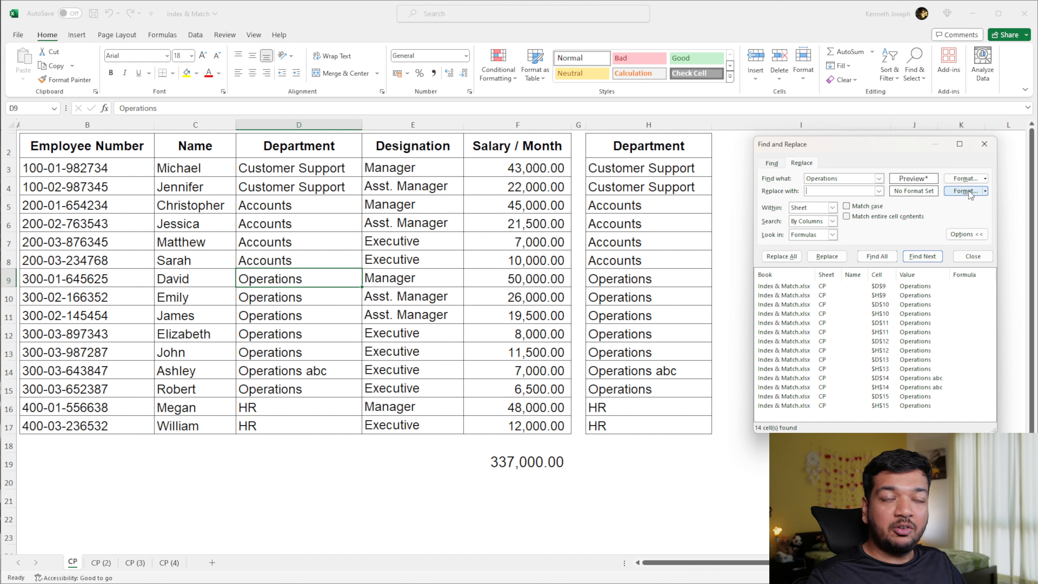
pyautogui.doubleClick(841, 179)
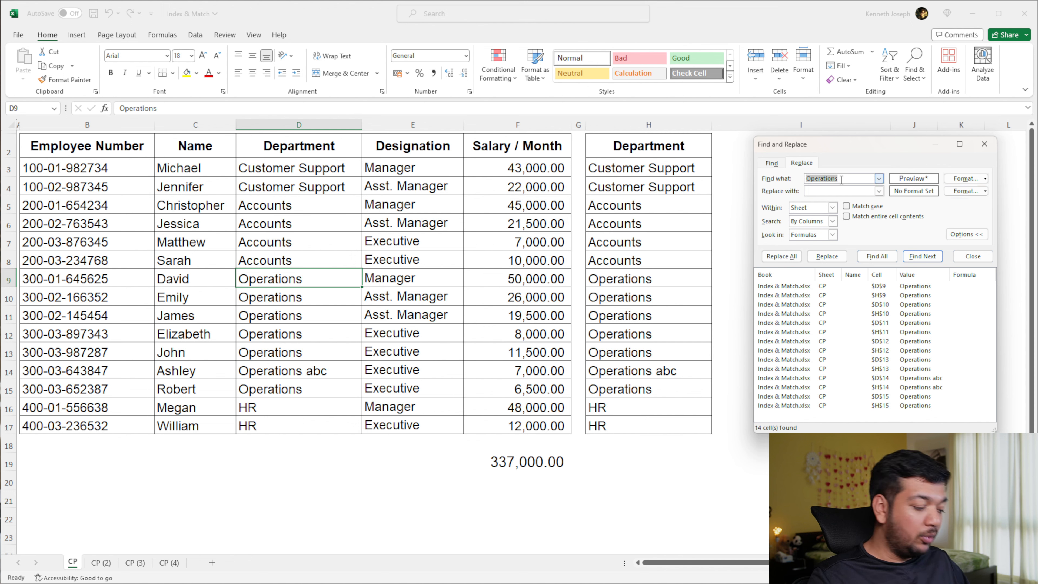
pyautogui.write('HR')
pyautogui.press('Tab')
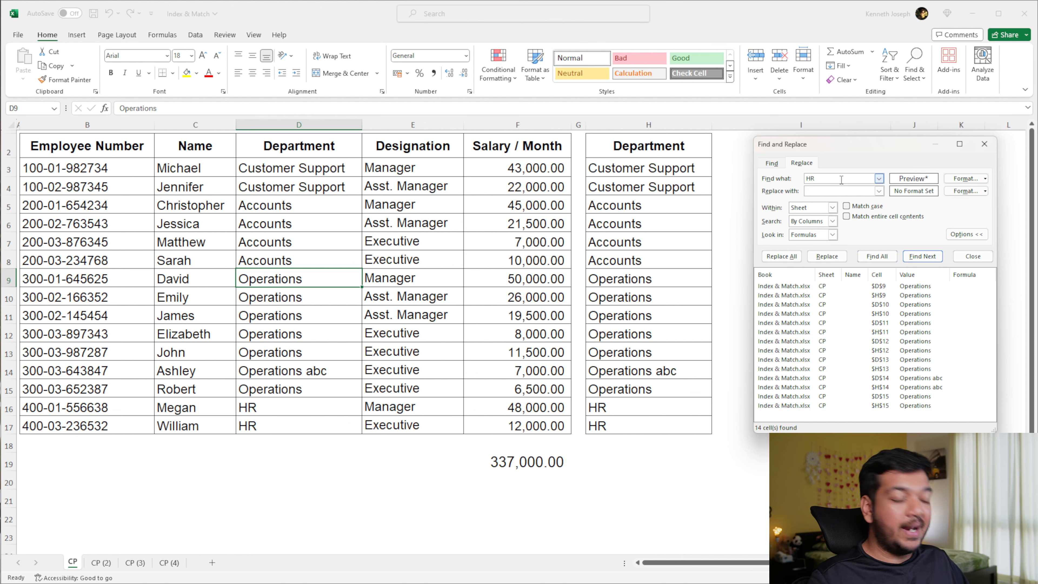
pyautogui.write('Human Resources')
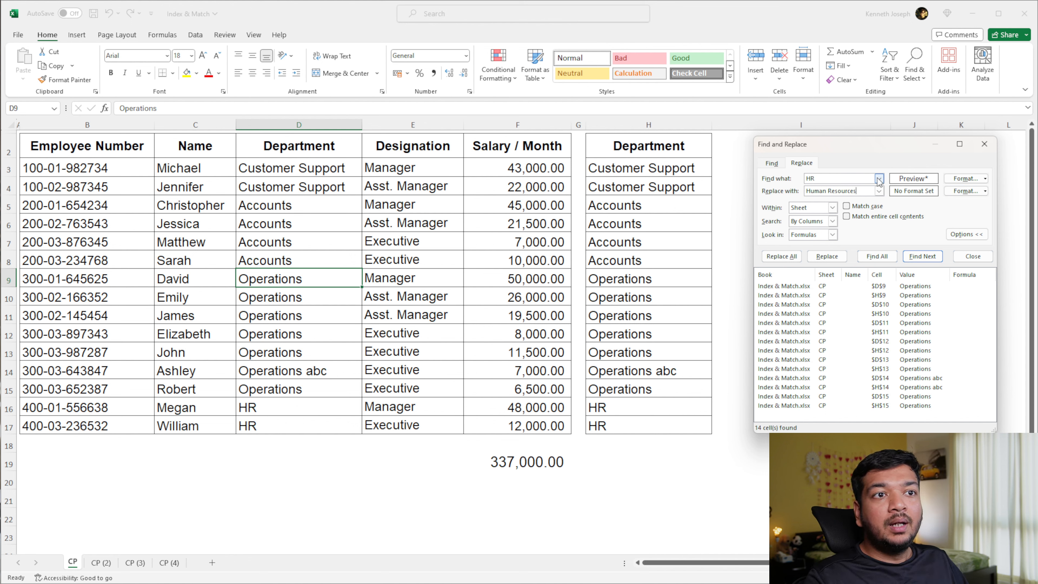
# Set the replacement format to no borders and an orange background fill.
pyautogui.click(970, 191)
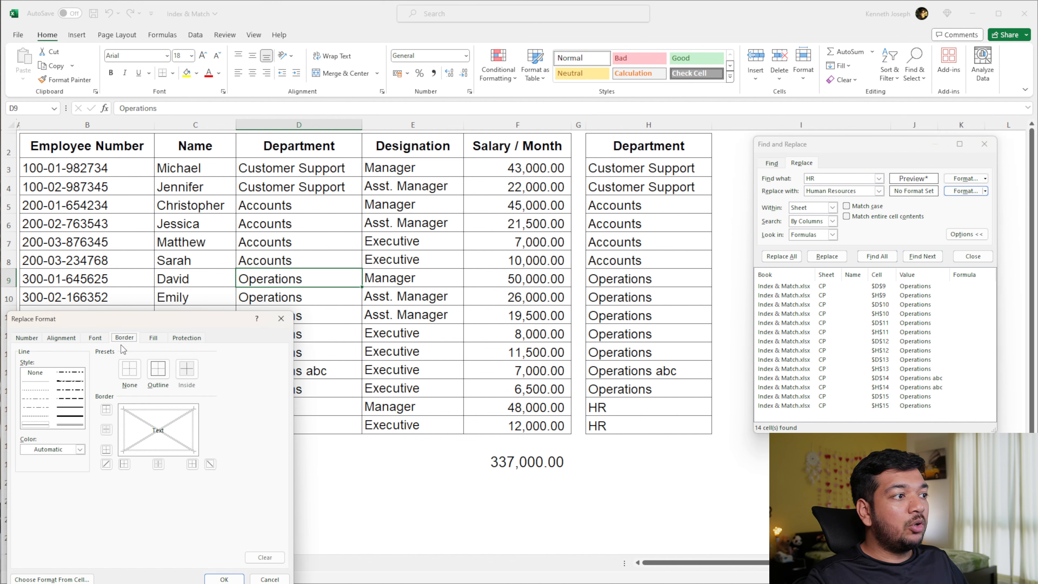
pyautogui.click(130, 368)
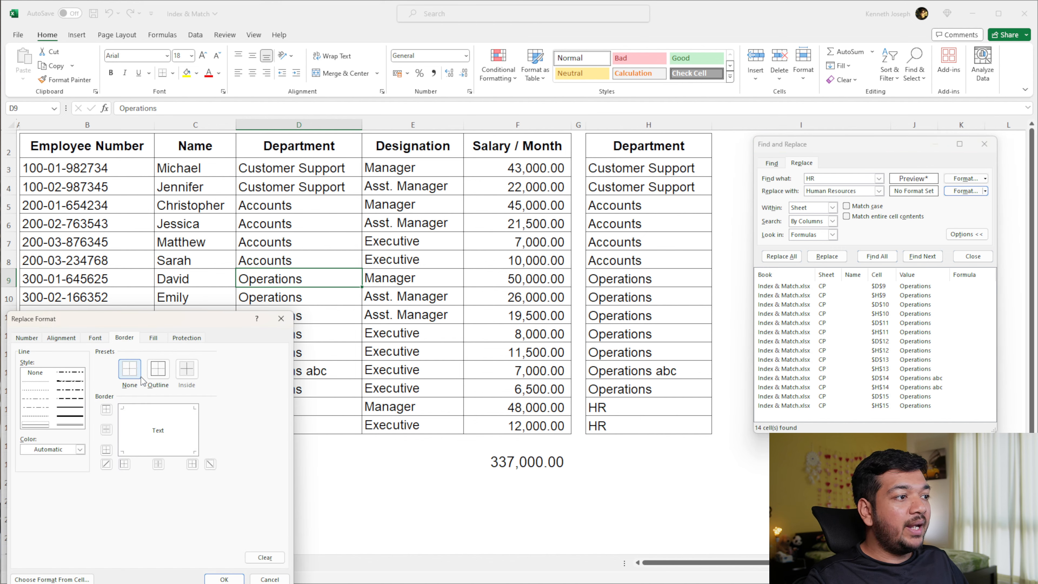
pyautogui.click(153, 338)
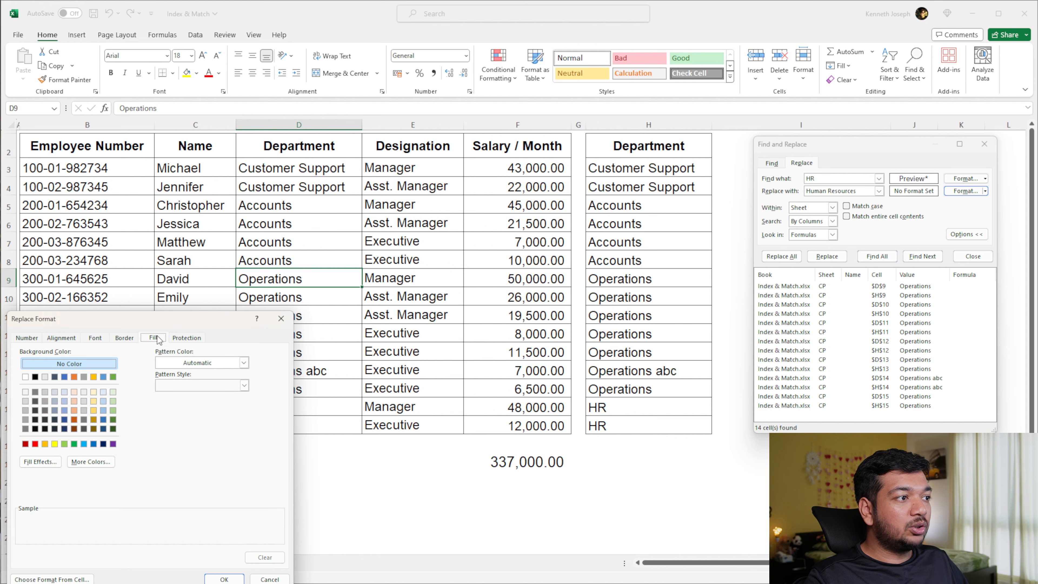
pyautogui.click(74, 376)
pyautogui.click(224, 578)
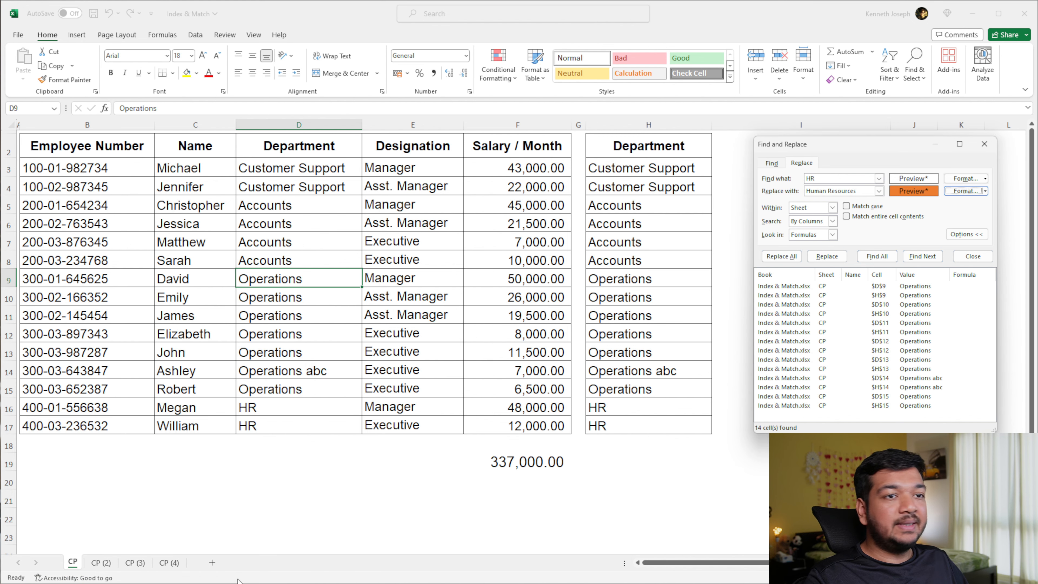
# Try replacing all "HR" matches in the sheet without case or whole-cell matching, and undo it after checking cell C5.
pyautogui.click(781, 256)
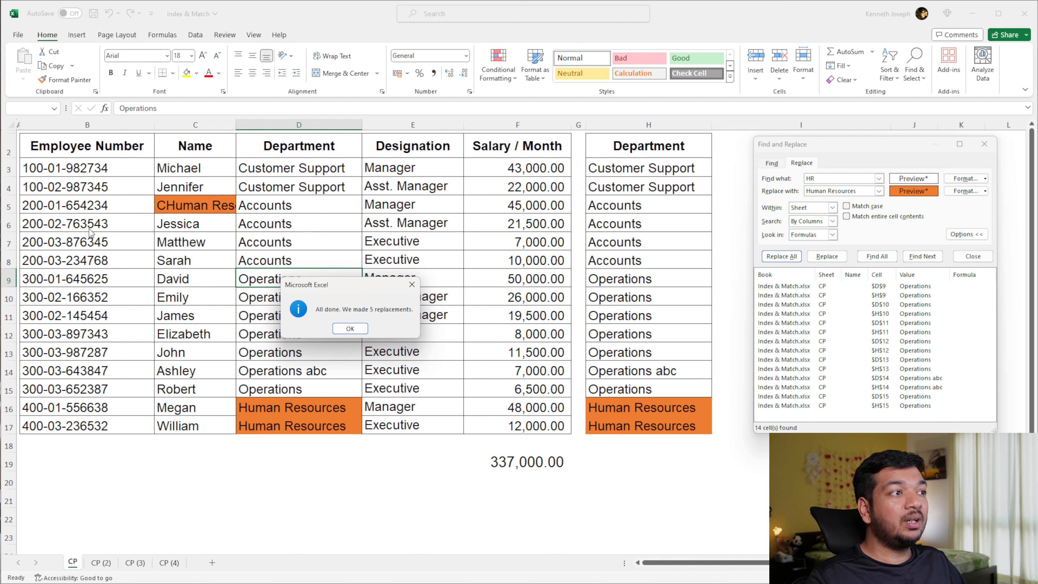
pyautogui.click(350, 328)
pyautogui.click(213, 214)
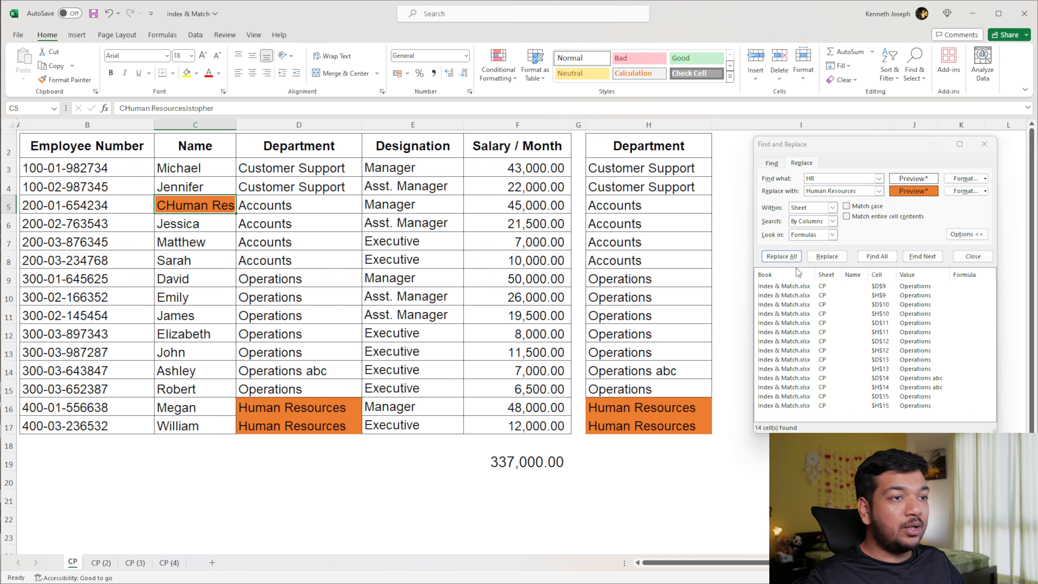
pyautogui.hotkey('ctrl', 'z')
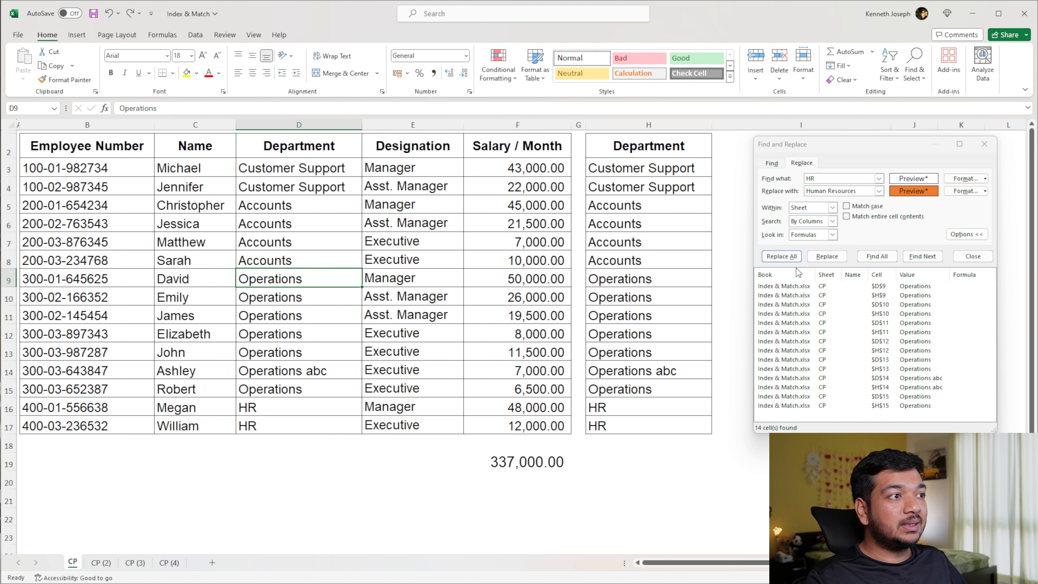
# Turn on Match case and Match entire cell contents, and replace all "HR" entries in the sheet with the orange-filled "Human Resources".
pyautogui.click(846, 206)
pyautogui.click(846, 216)
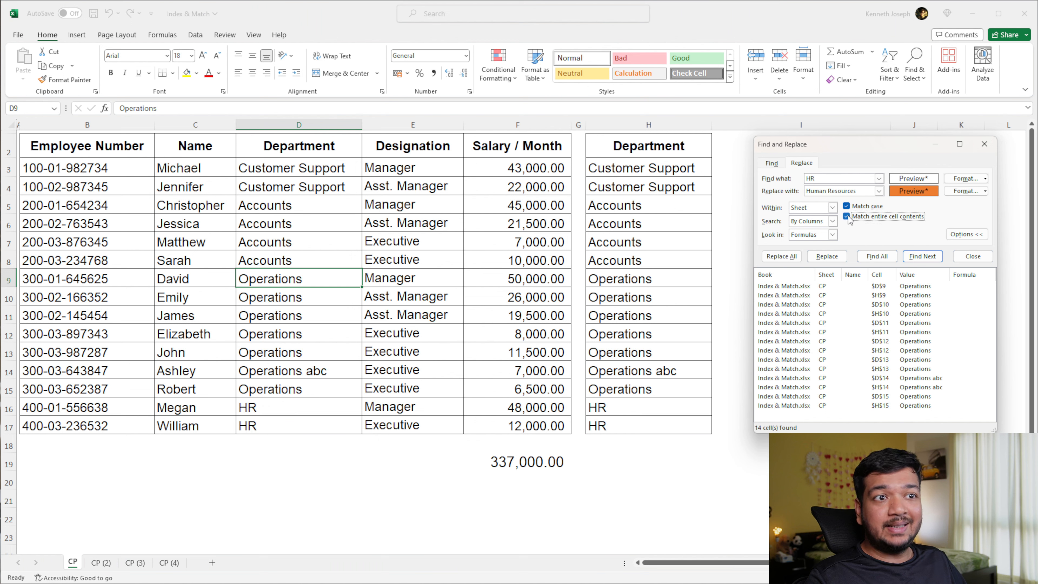
pyautogui.click(780, 255)
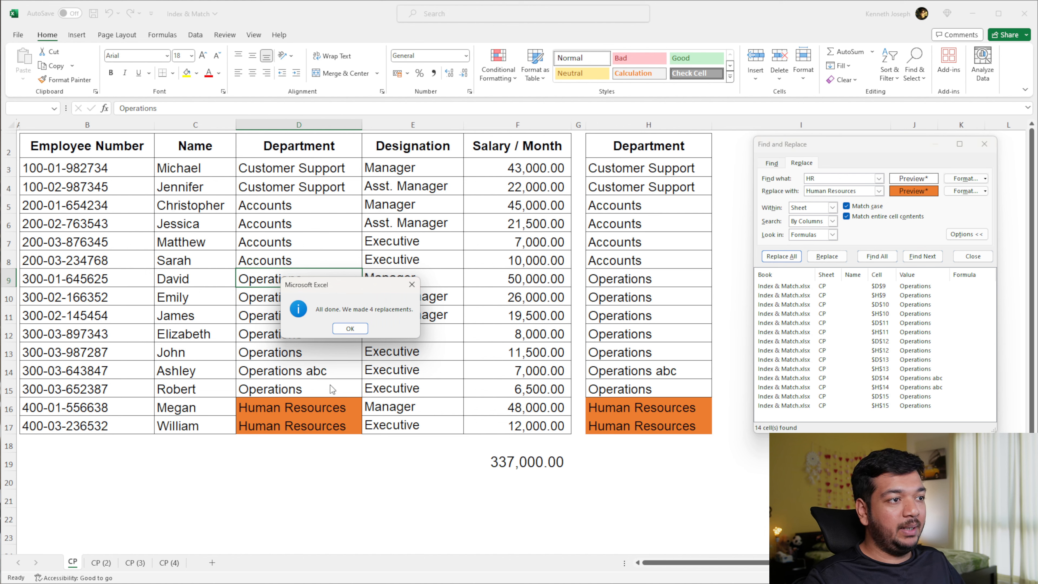
pyautogui.click(350, 328)
# Set the replacement scope to Workbook and replace all remaining "HR" entries with "Human Resources".
pyautogui.click(833, 207)
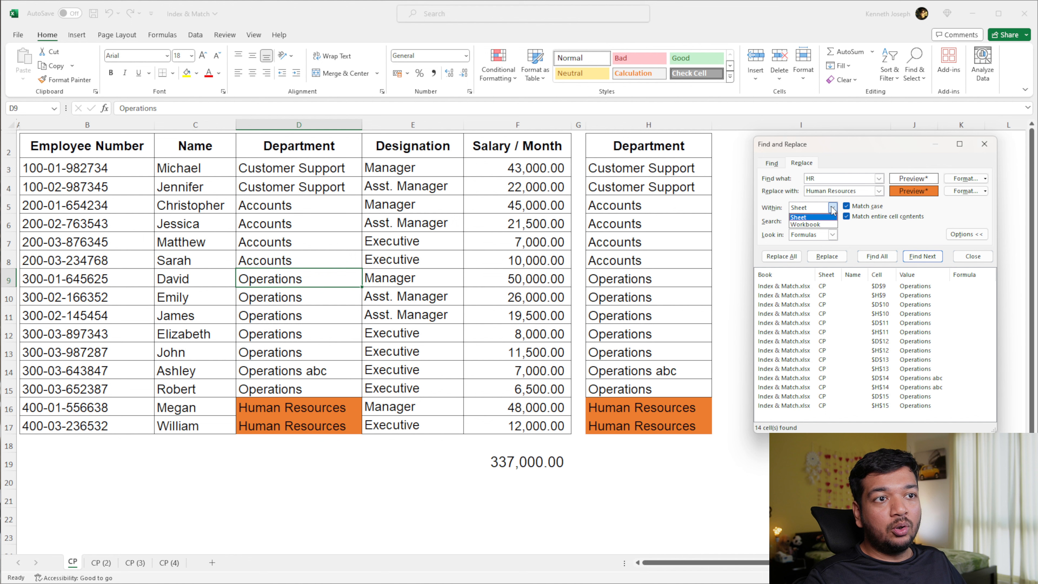
pyautogui.click(824, 224)
pyautogui.click(781, 256)
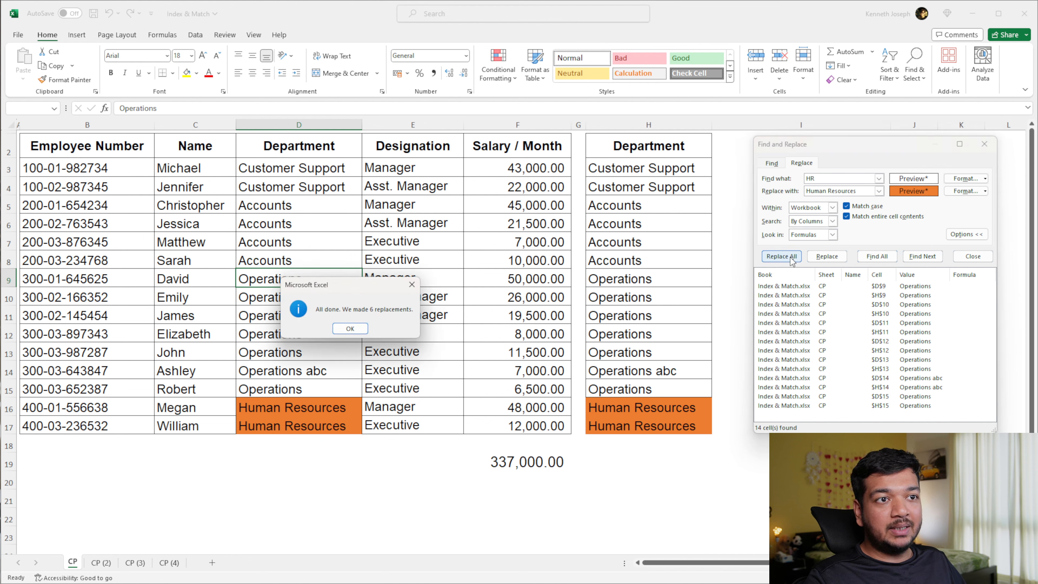
pyautogui.click(348, 329)
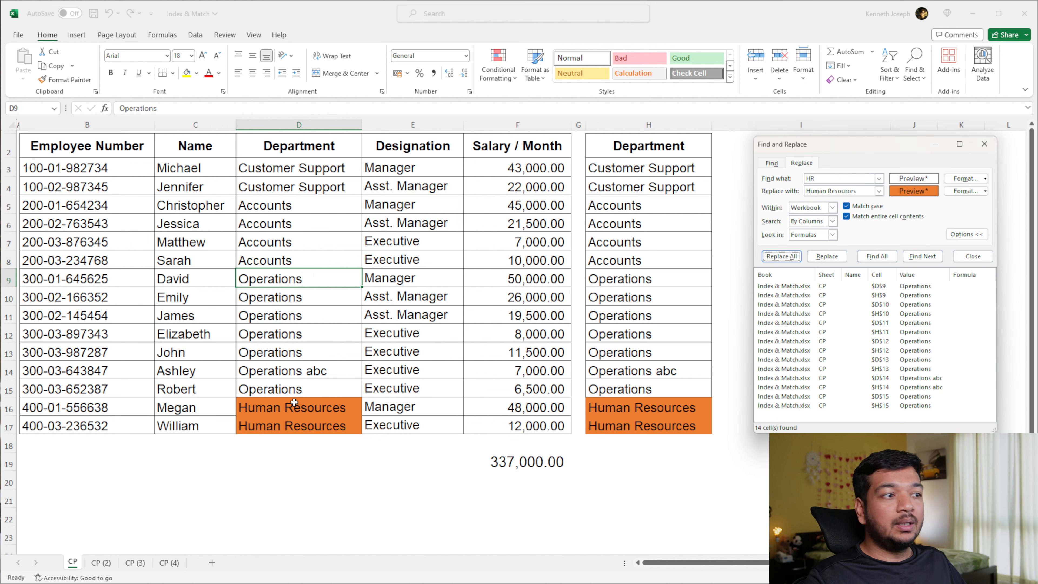
# Check the replaced Department entries on sheets CP (2), CP (3) and CP (4).
pyautogui.click(104, 563)
pyautogui.click(135, 563)
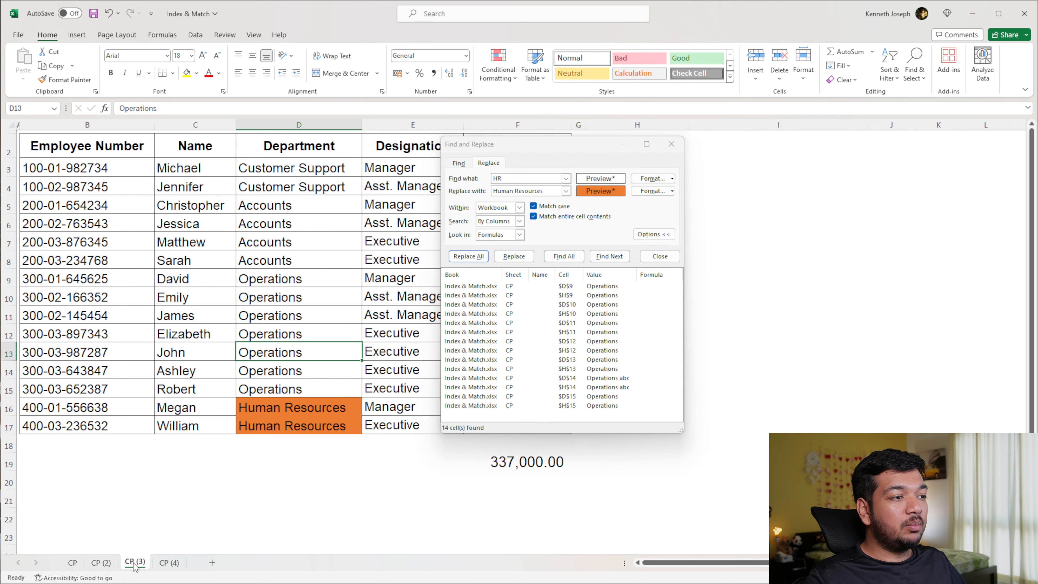
pyautogui.click(168, 562)
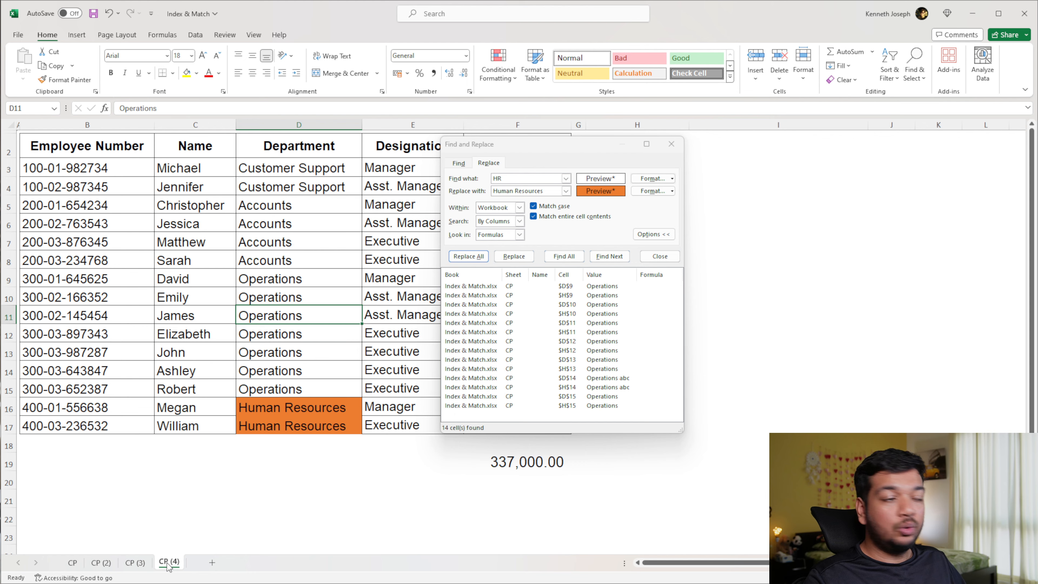